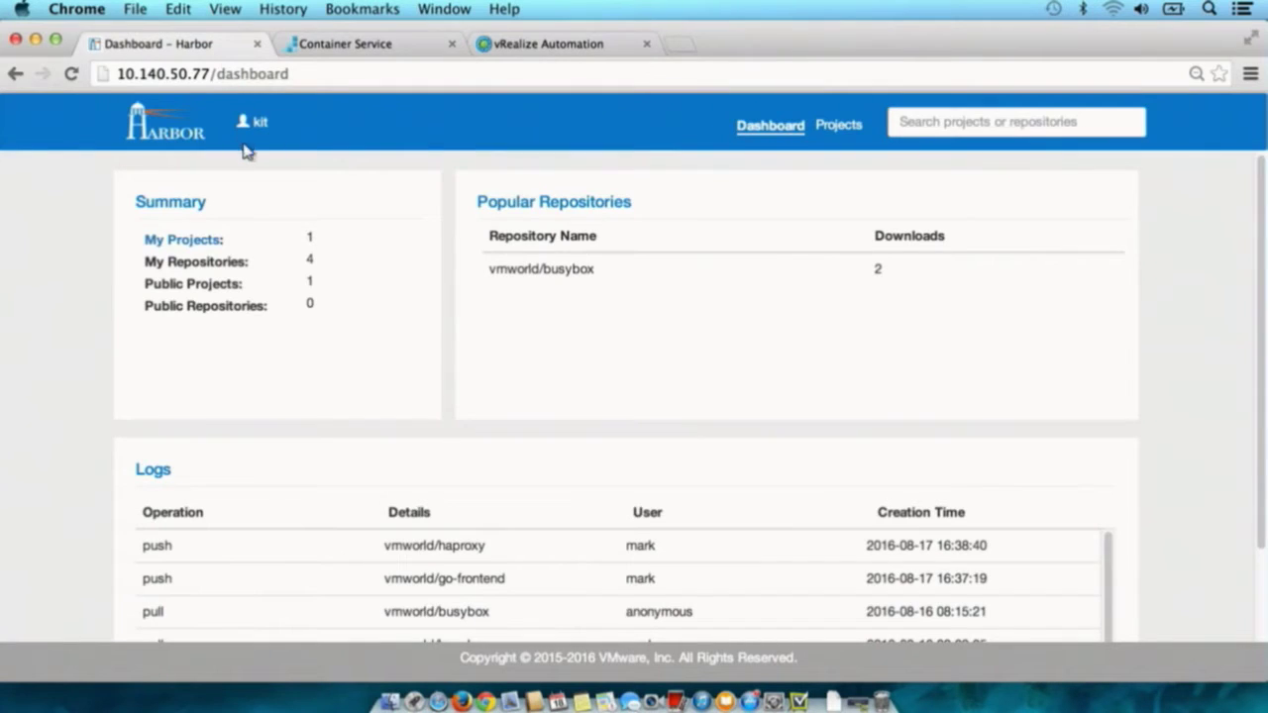
- Open the vmworld project from My Projects and expand its go-frontend repository to examine the image tag
{"action": "left_click", "coordinate": [202, 248]}
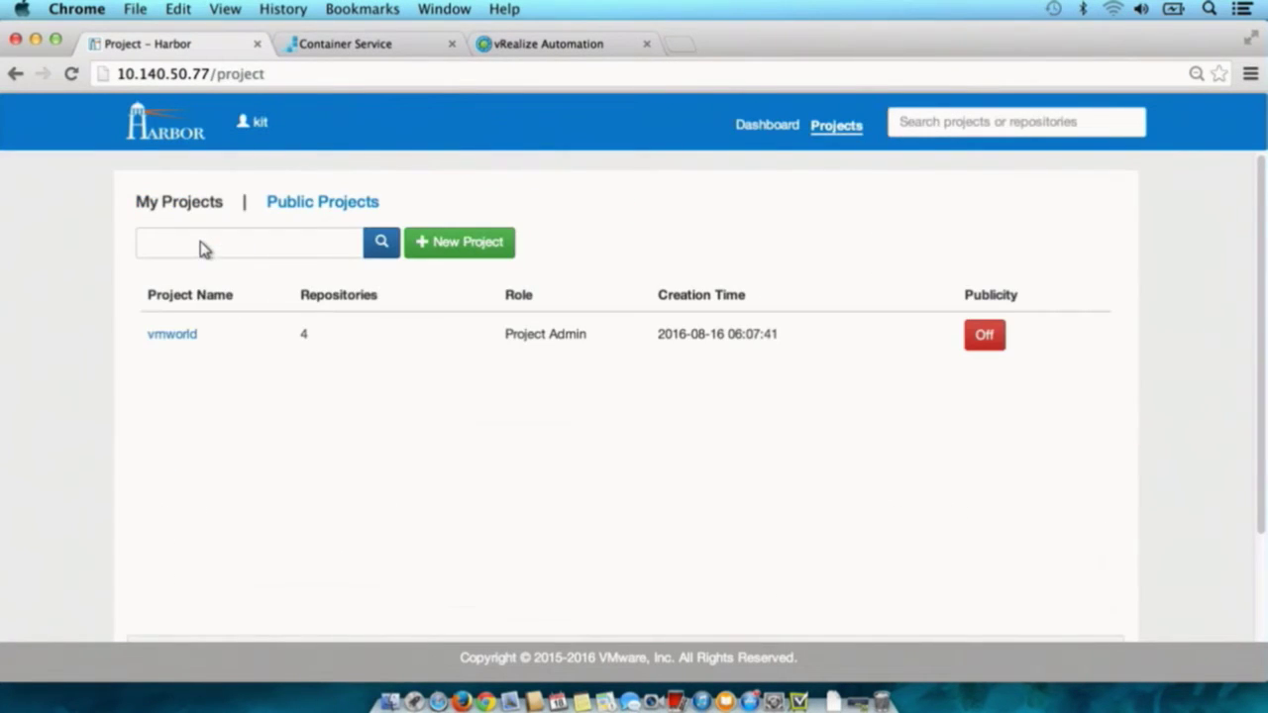
{"action": "left_click", "coordinate": [193, 341]}
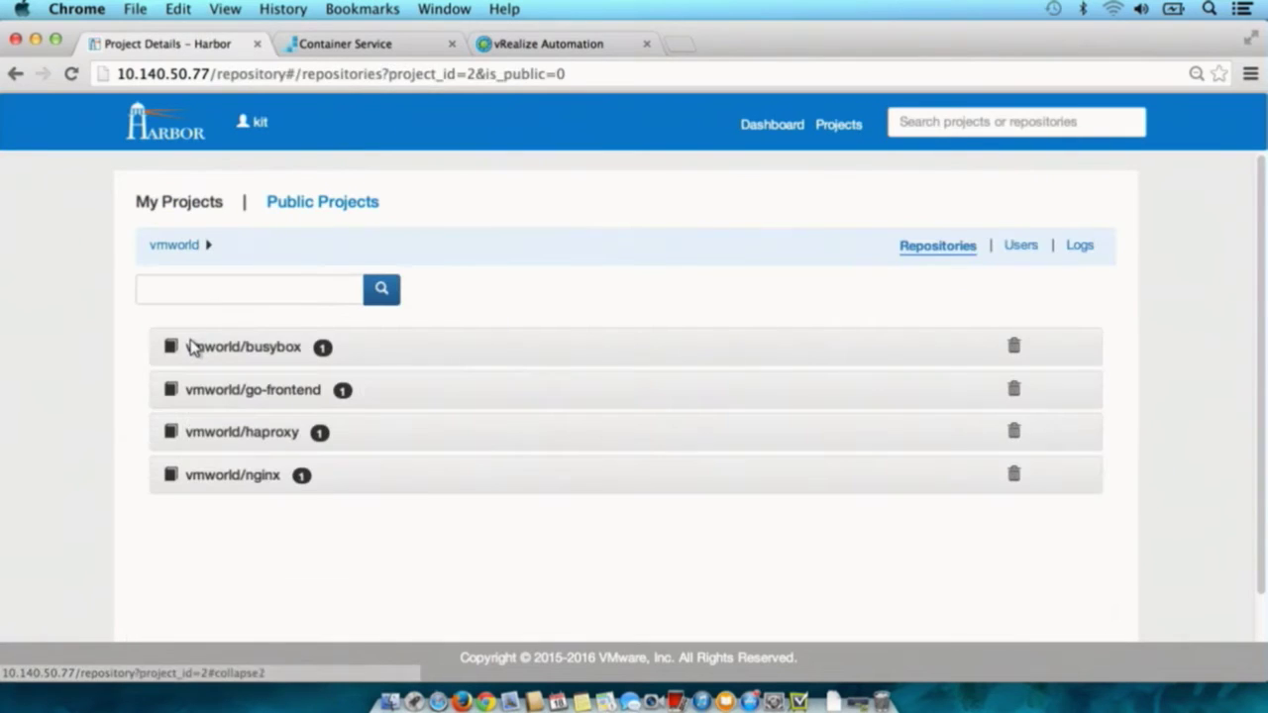
{"action": "left_click", "coordinate": [350, 407]}
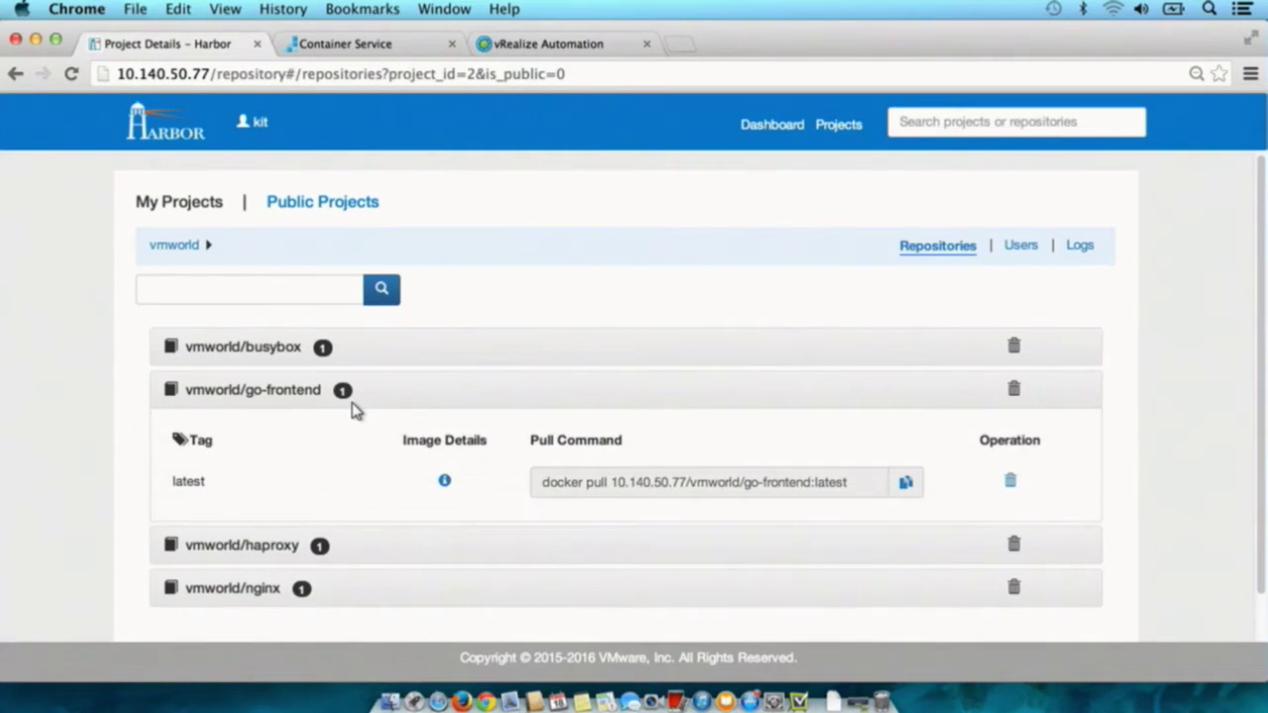
- Add a new member to the vmworld project by username with the Developer role and save it
{"action": "left_click", "coordinate": [1021, 248]}
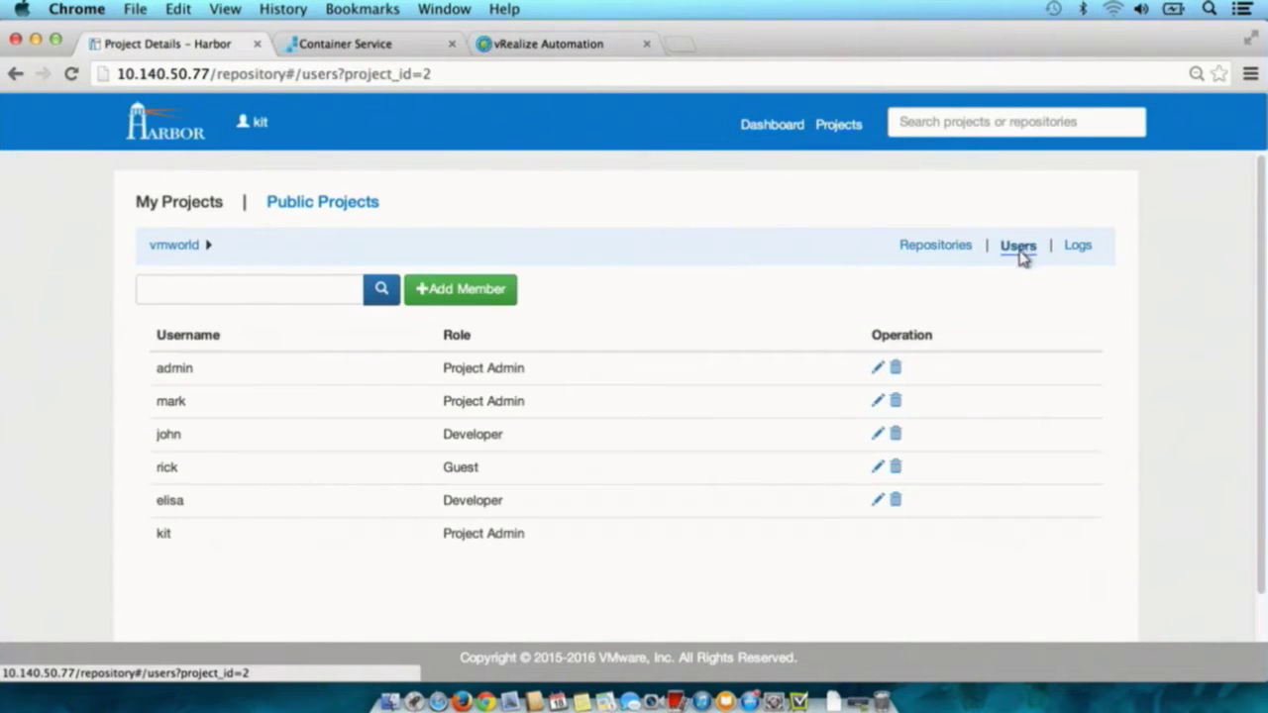
{"action": "left_click", "coordinate": [506, 299]}
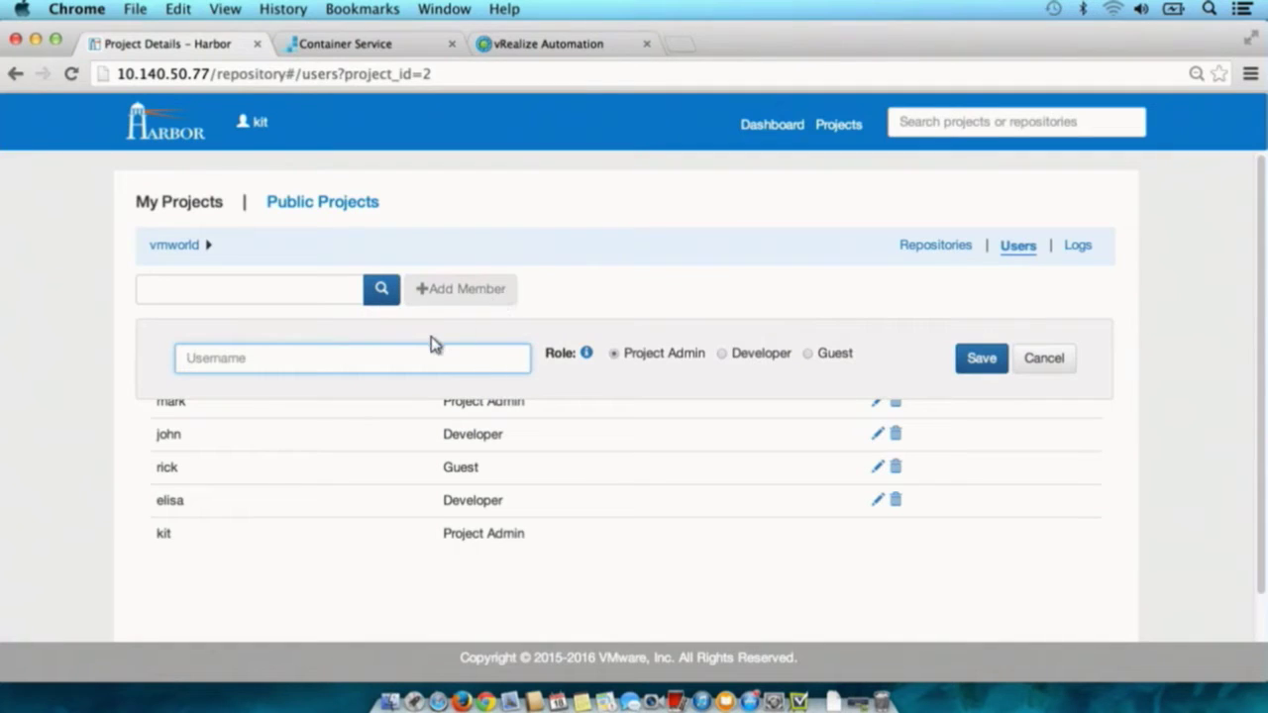
{"action": "type", "text": "massimo"}
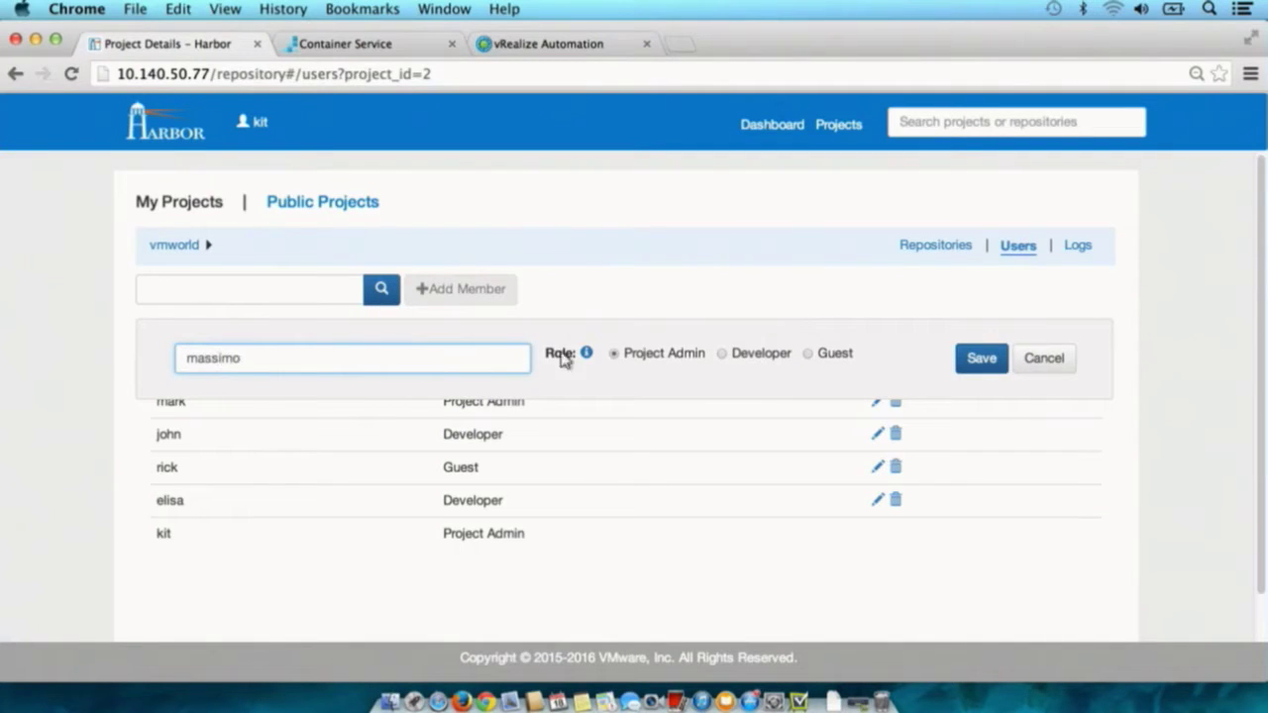
{"action": "left_click", "coordinate": [753, 355]}
{"action": "left_click", "coordinate": [977, 366]}
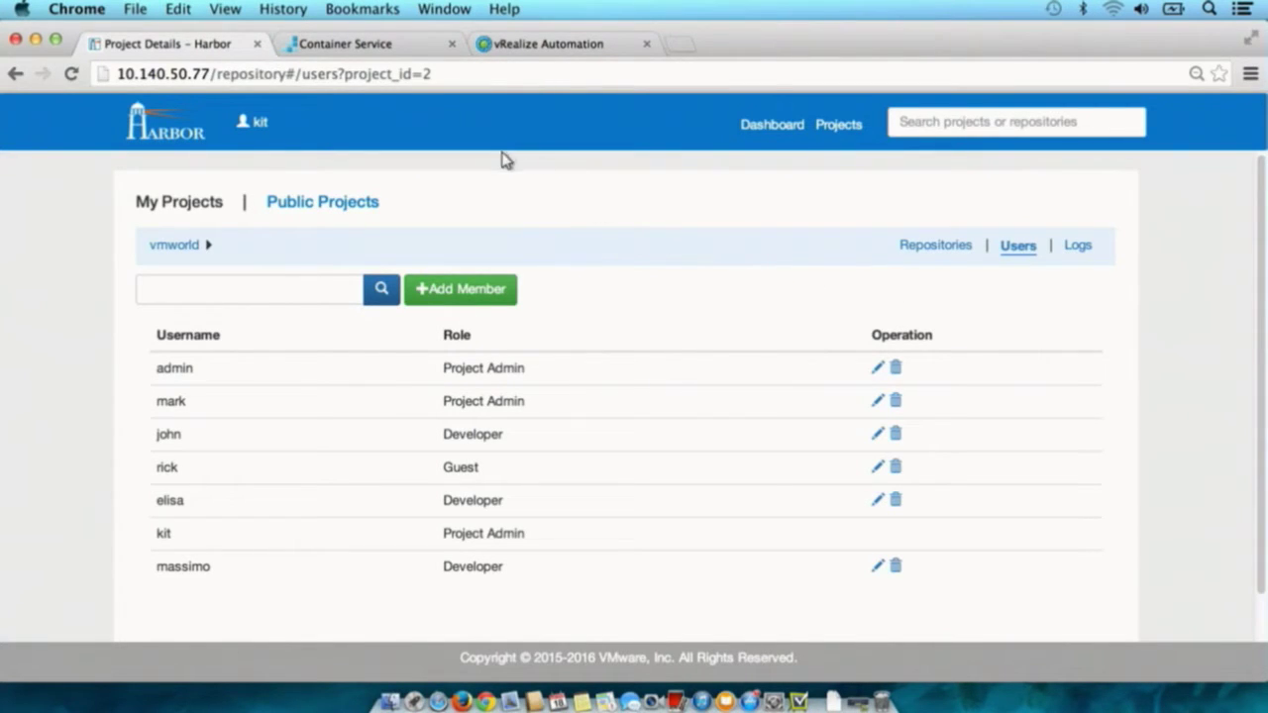
- Switch to Container Service and provision the VMworldApp template
{"action": "left_click", "coordinate": [381, 55]}
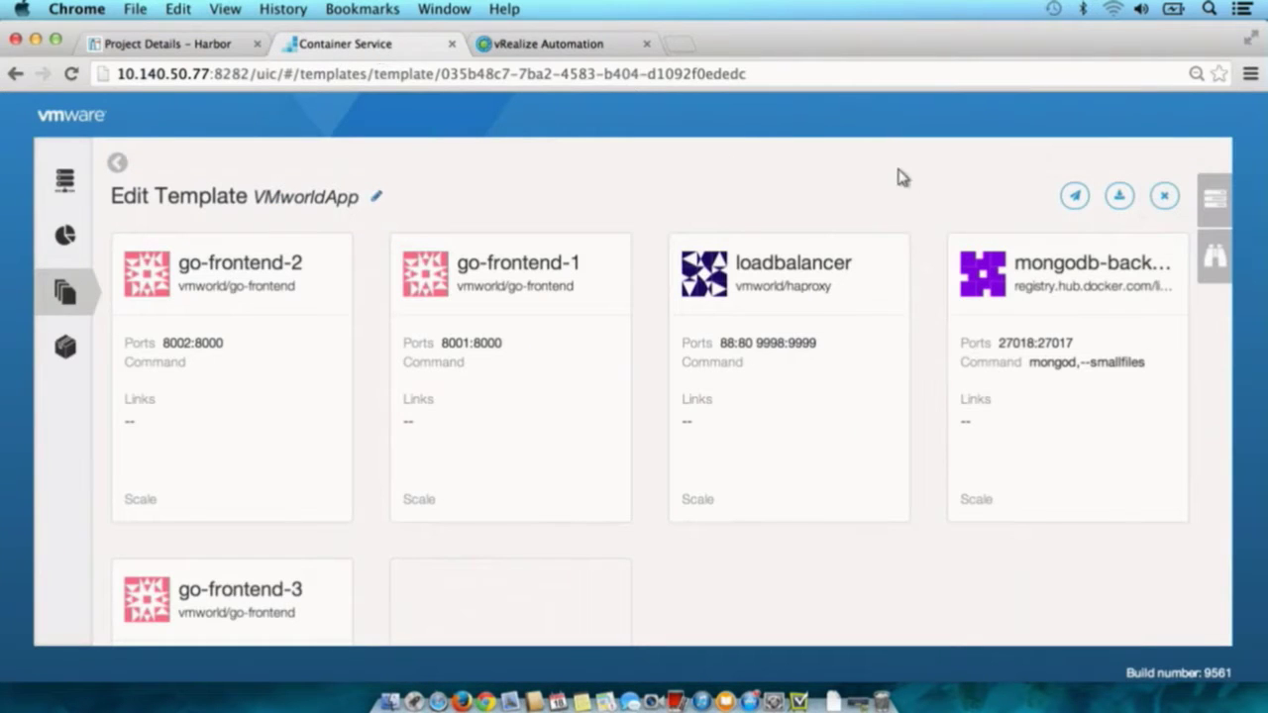
{"action": "left_click", "coordinate": [1075, 197]}
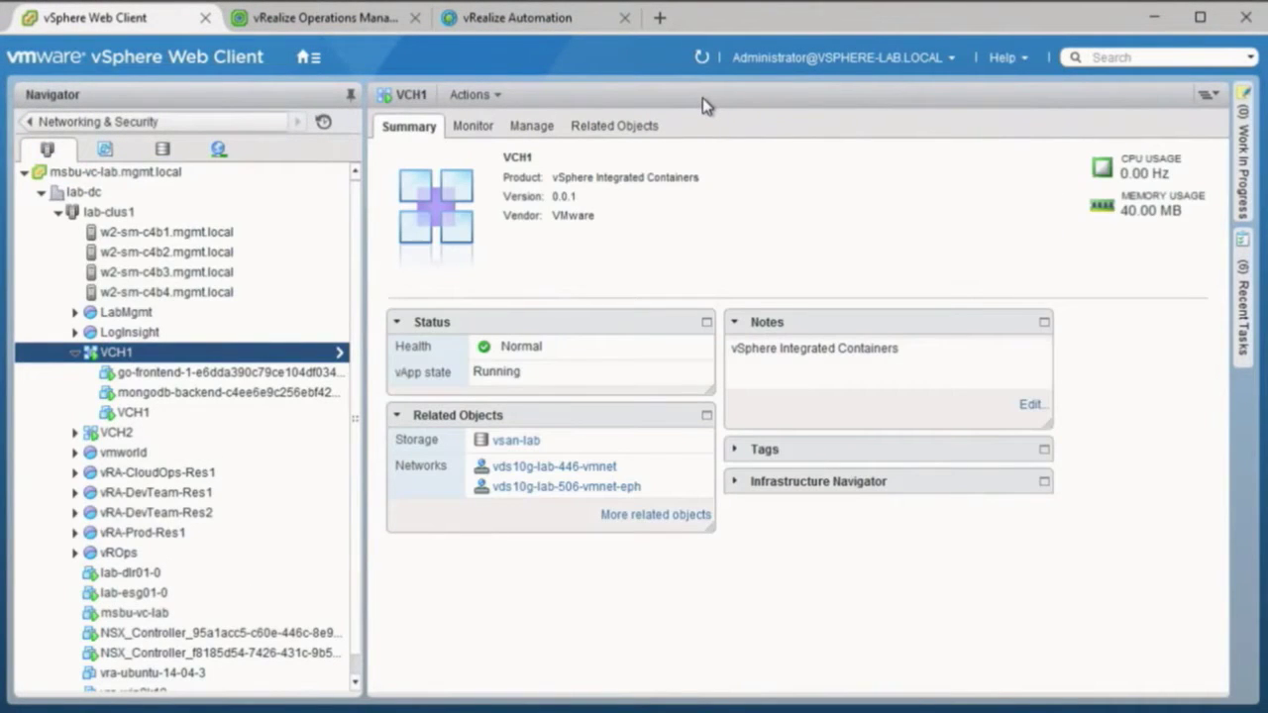
- In vSphere Web Client, refresh the inventory, examine the mongodb-backend VM's summary under VCH1, and expand VCH2
{"action": "left_click", "coordinate": [703, 61]}
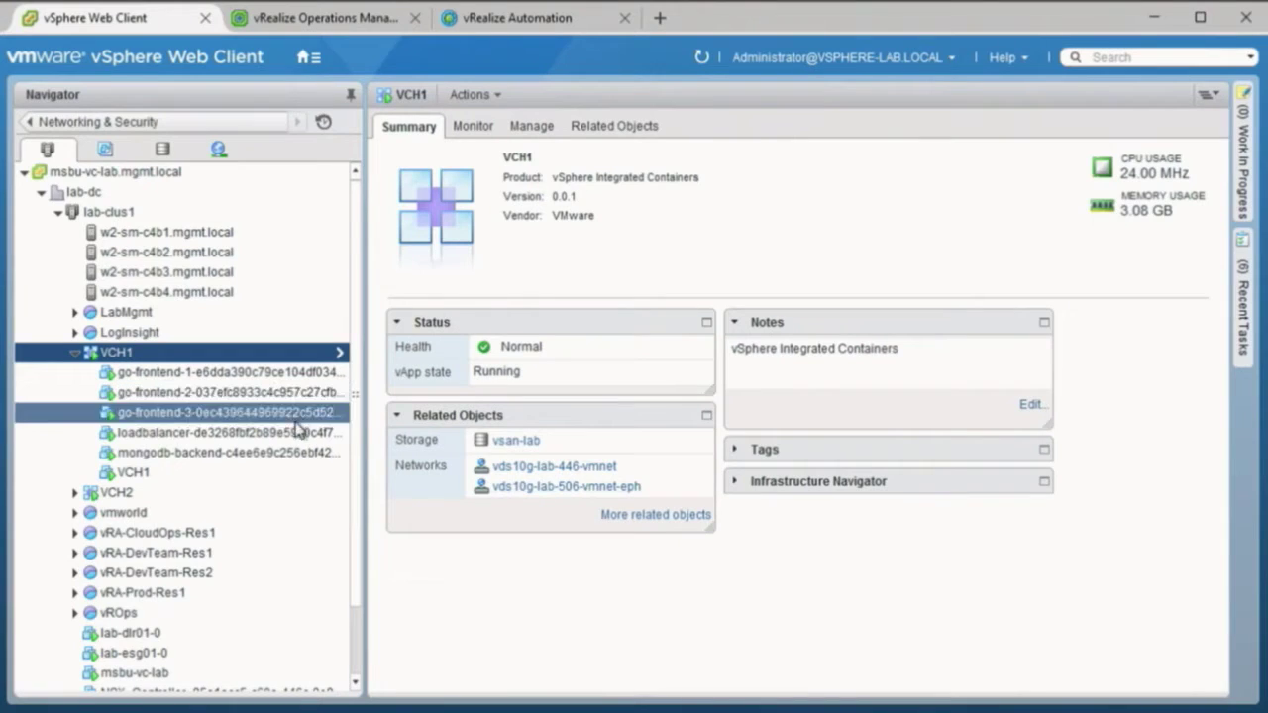
{"action": "left_click", "coordinate": [301, 454]}
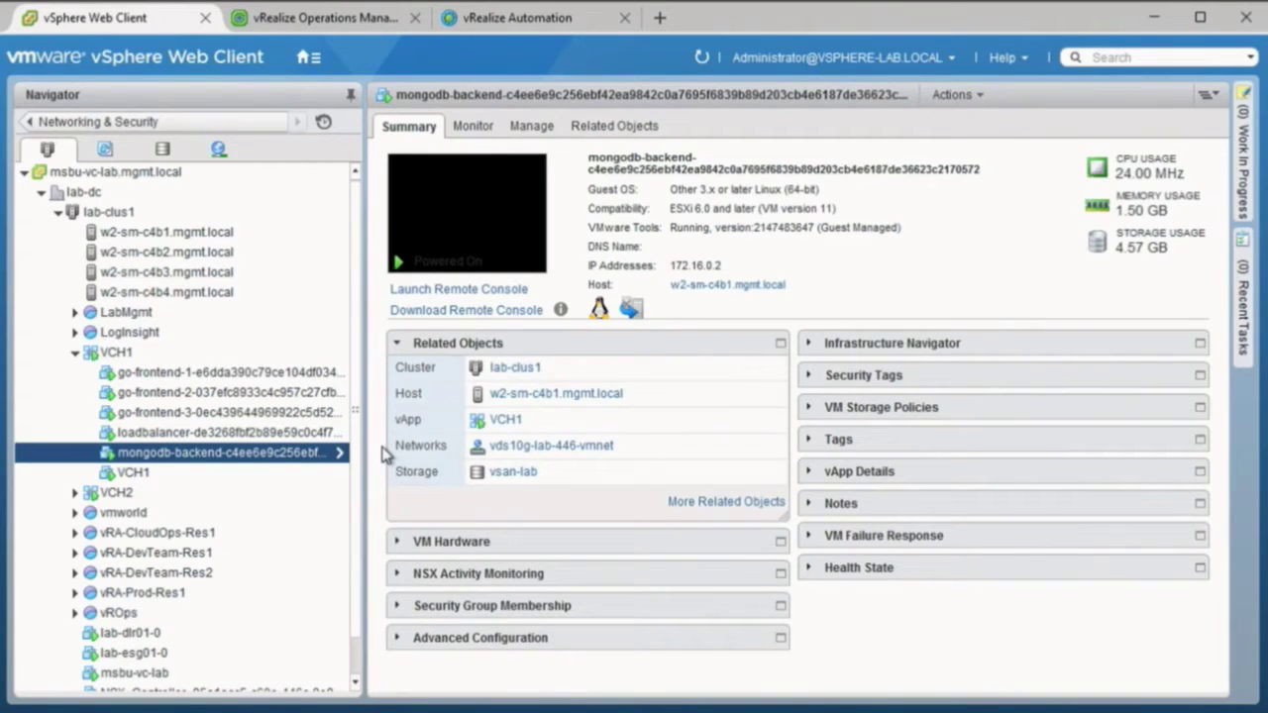
{"action": "double_click", "coordinate": [206, 492]}
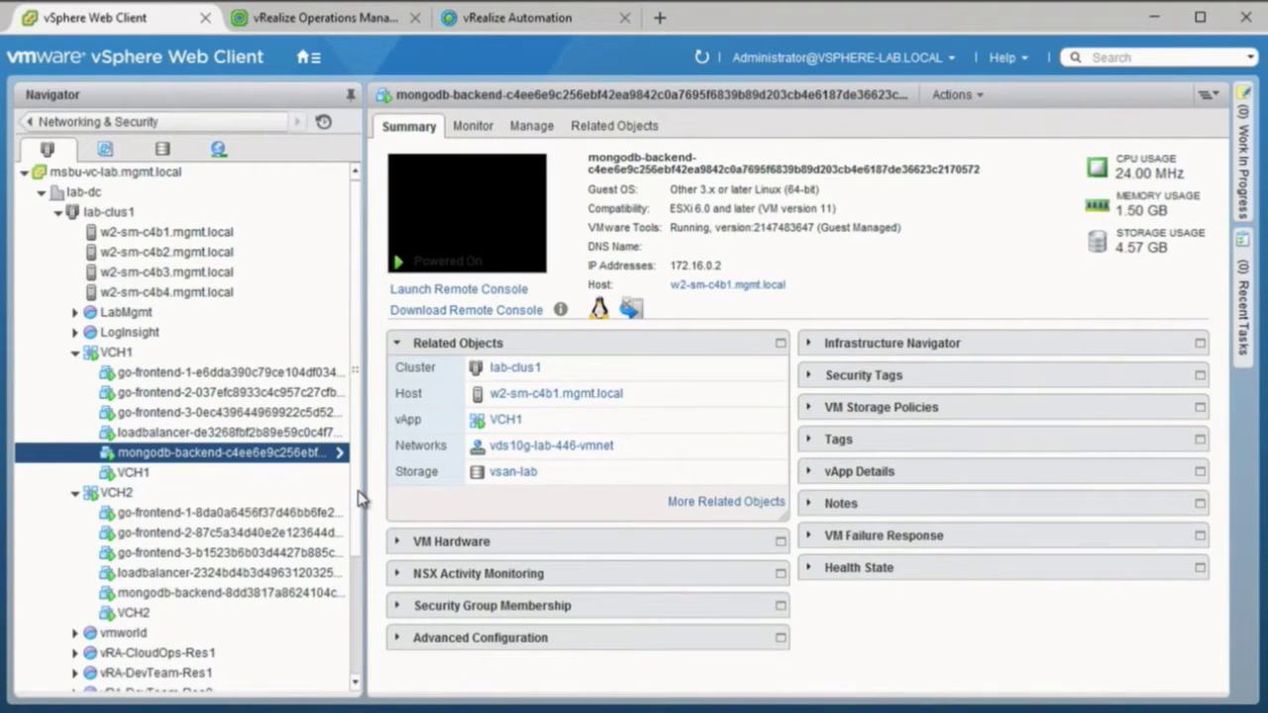
- In Networking & Security, examine the objects included in the vic-prod-db security group, leaving the group unedited
{"action": "left_click", "coordinate": [308, 58]}
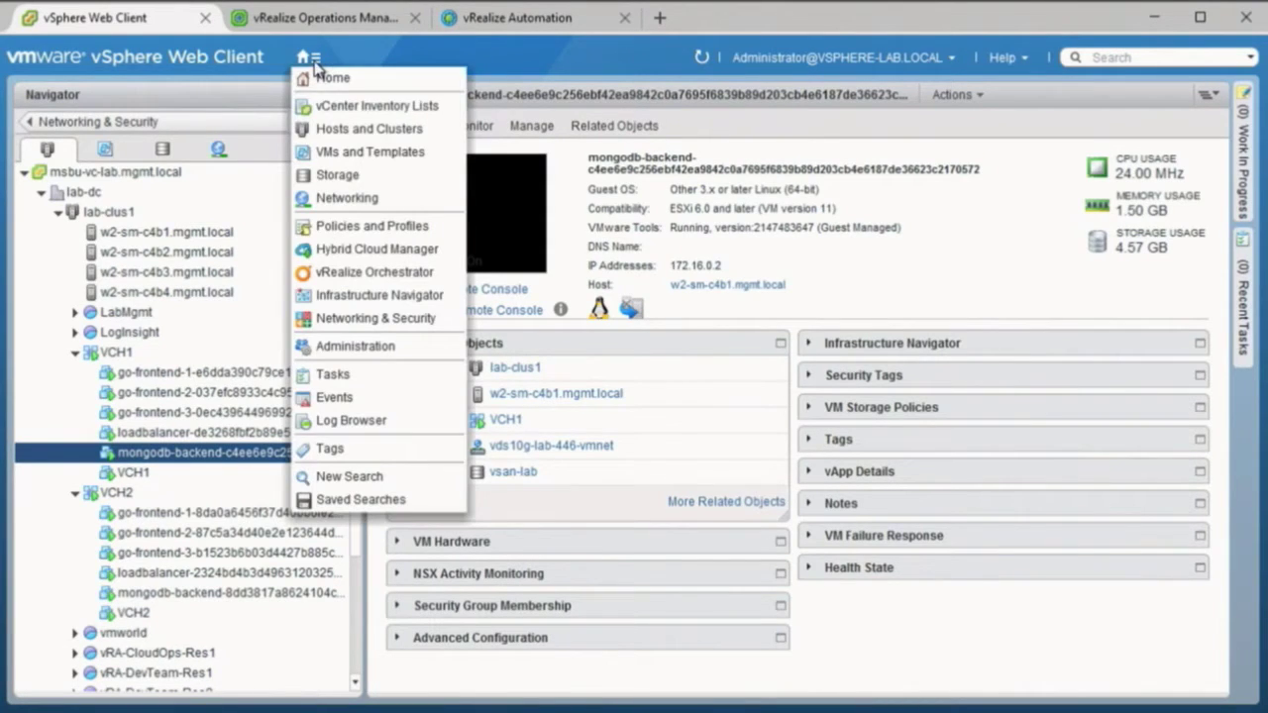
{"action": "left_click", "coordinate": [382, 321]}
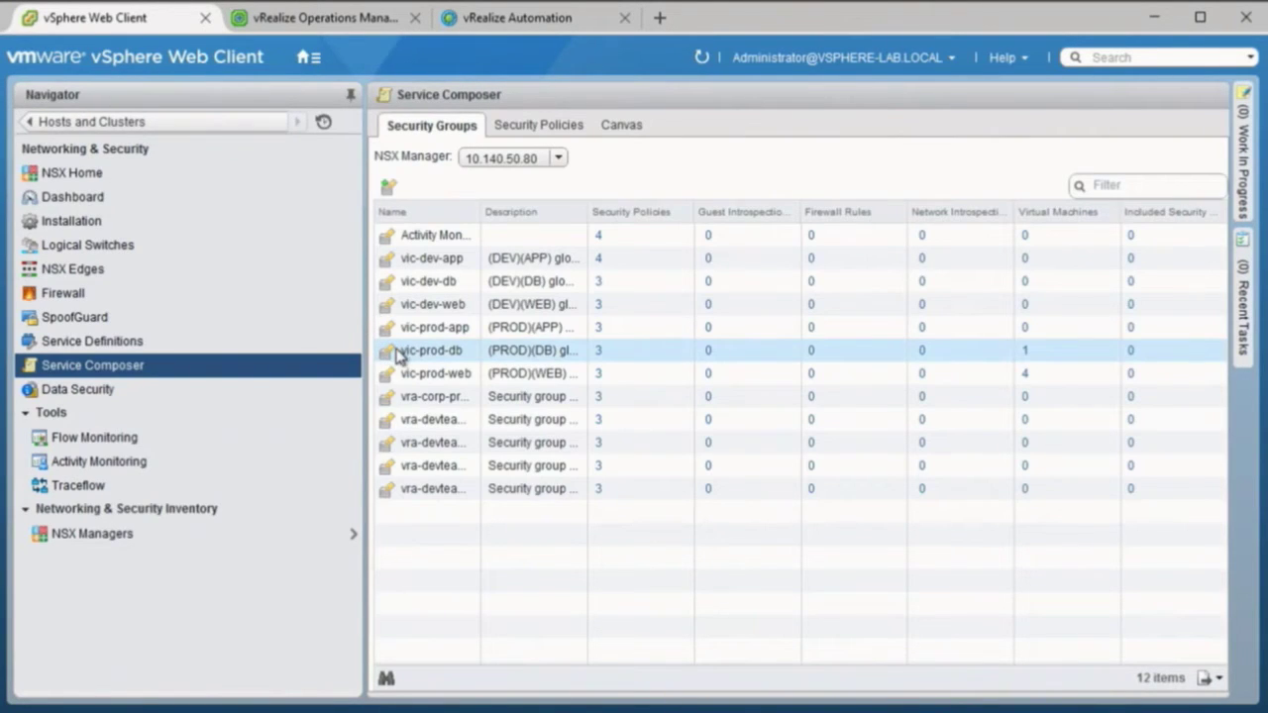
{"action": "left_click", "coordinate": [412, 359]}
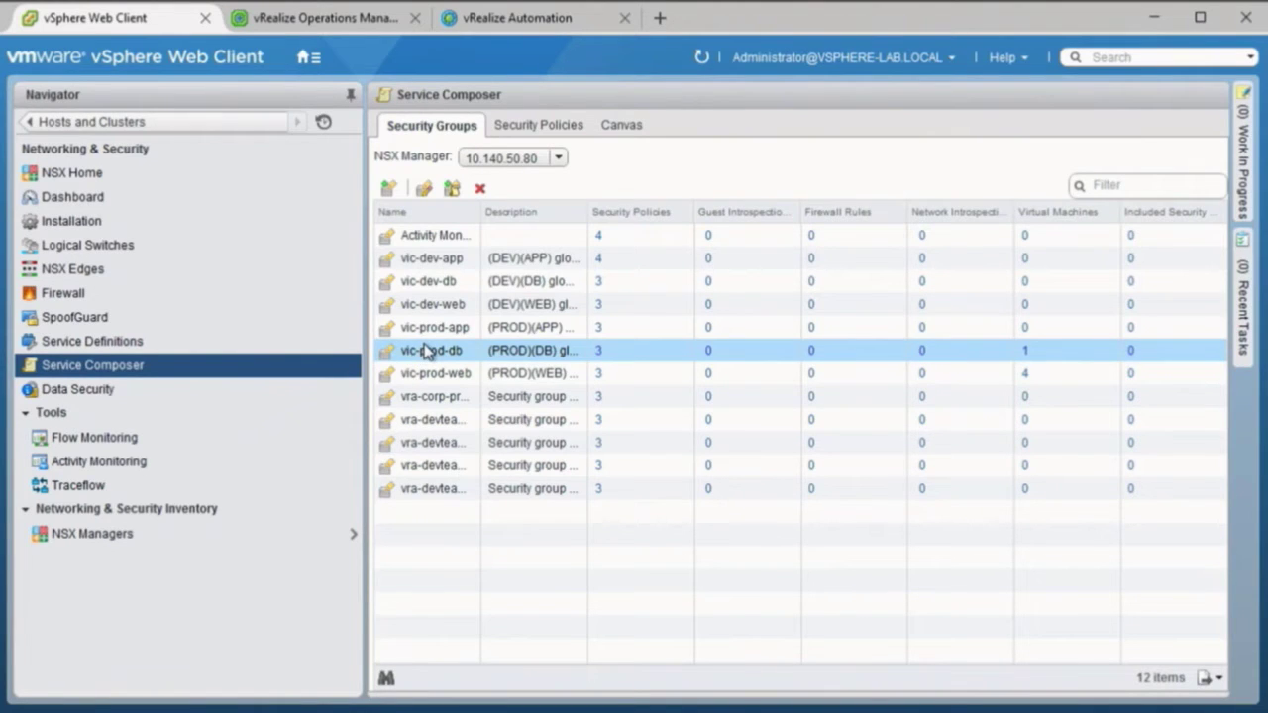
{"action": "left_click", "coordinate": [424, 188]}
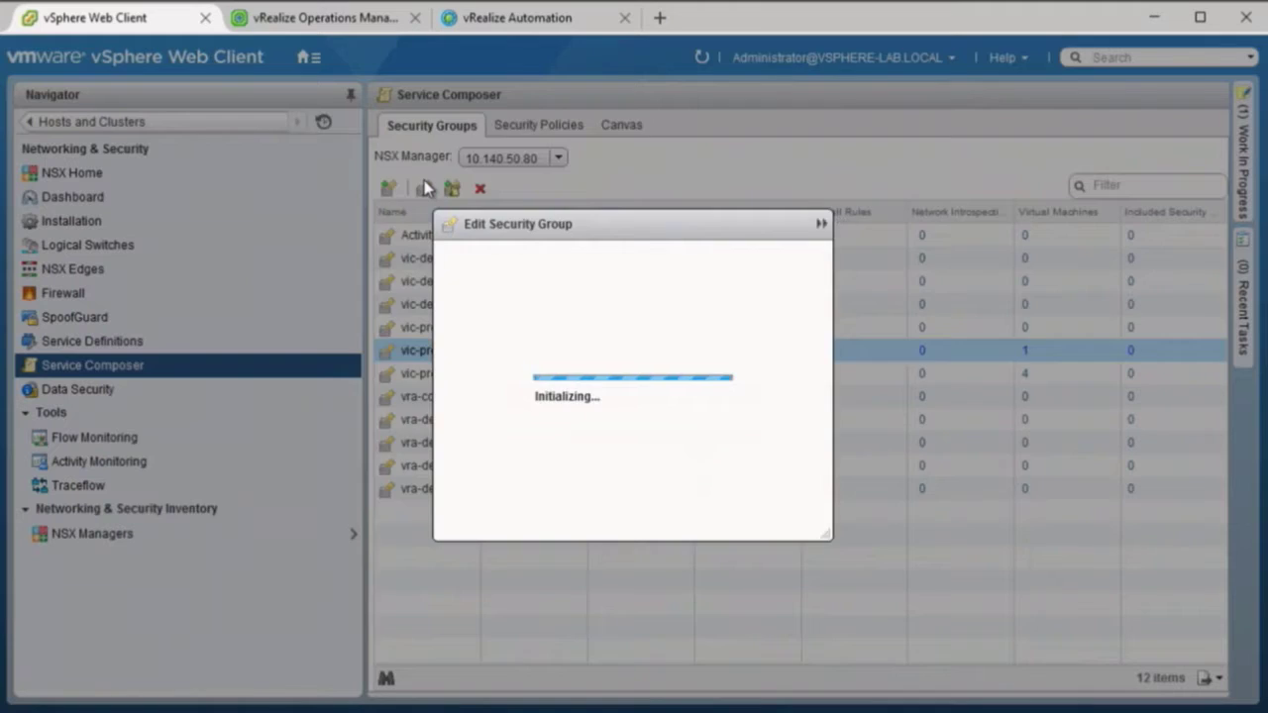
{"action": "left_click", "coordinate": [351, 223]}
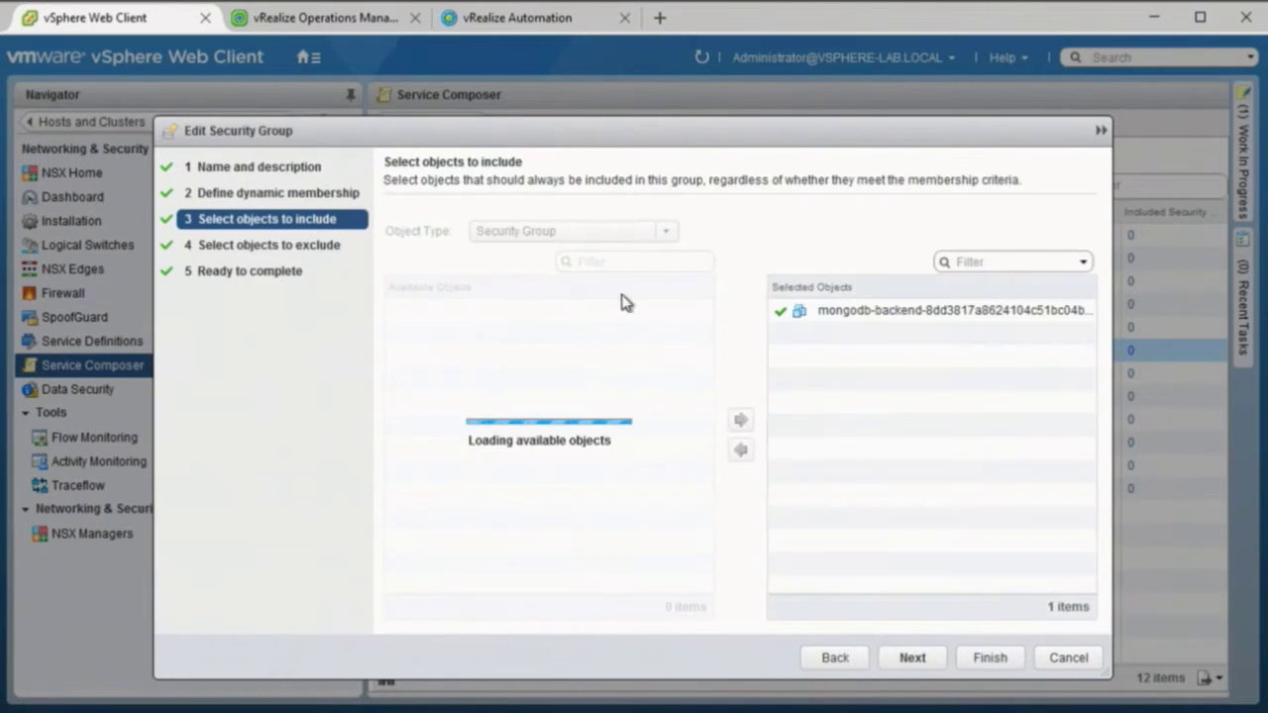
{"action": "left_click", "coordinate": [1066, 658]}
- Examine the objects included in the vic-prod-web security group and close its editor without saving
{"action": "left_click", "coordinate": [452, 372]}
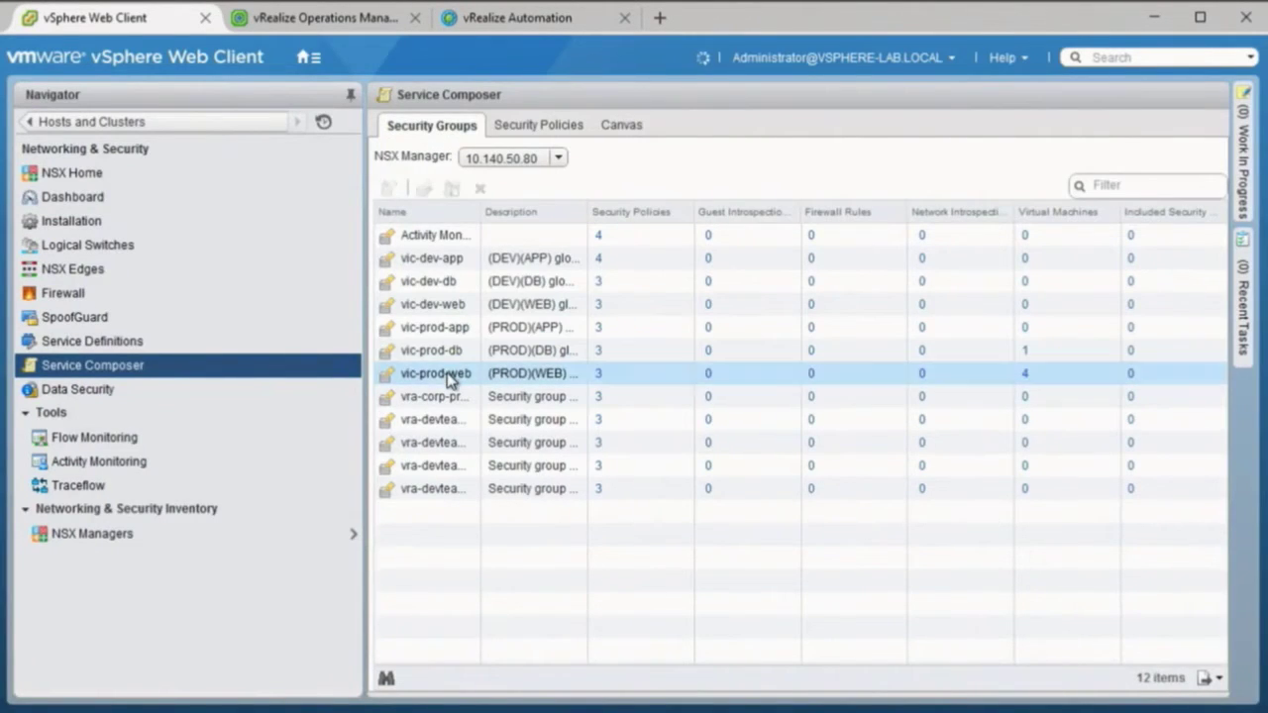
{"action": "left_click", "coordinate": [432, 198]}
{"action": "left_click", "coordinate": [361, 219]}
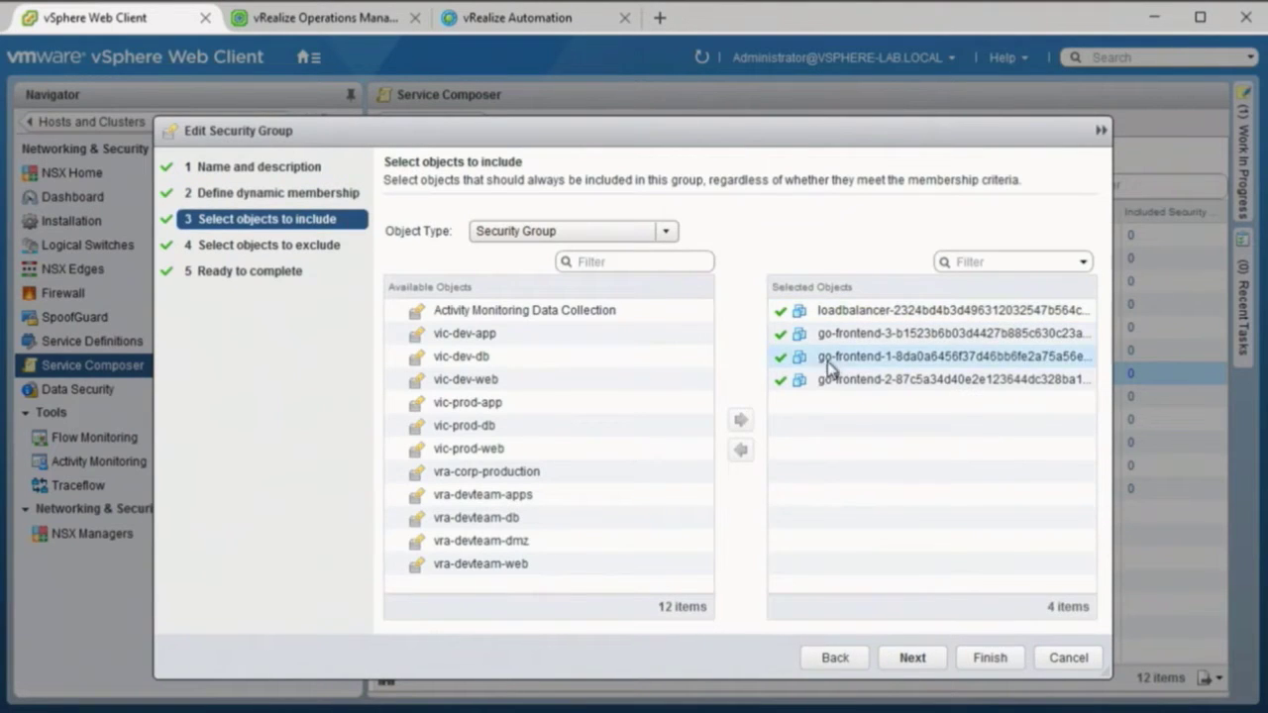
{"action": "left_click", "coordinate": [1066, 657]}
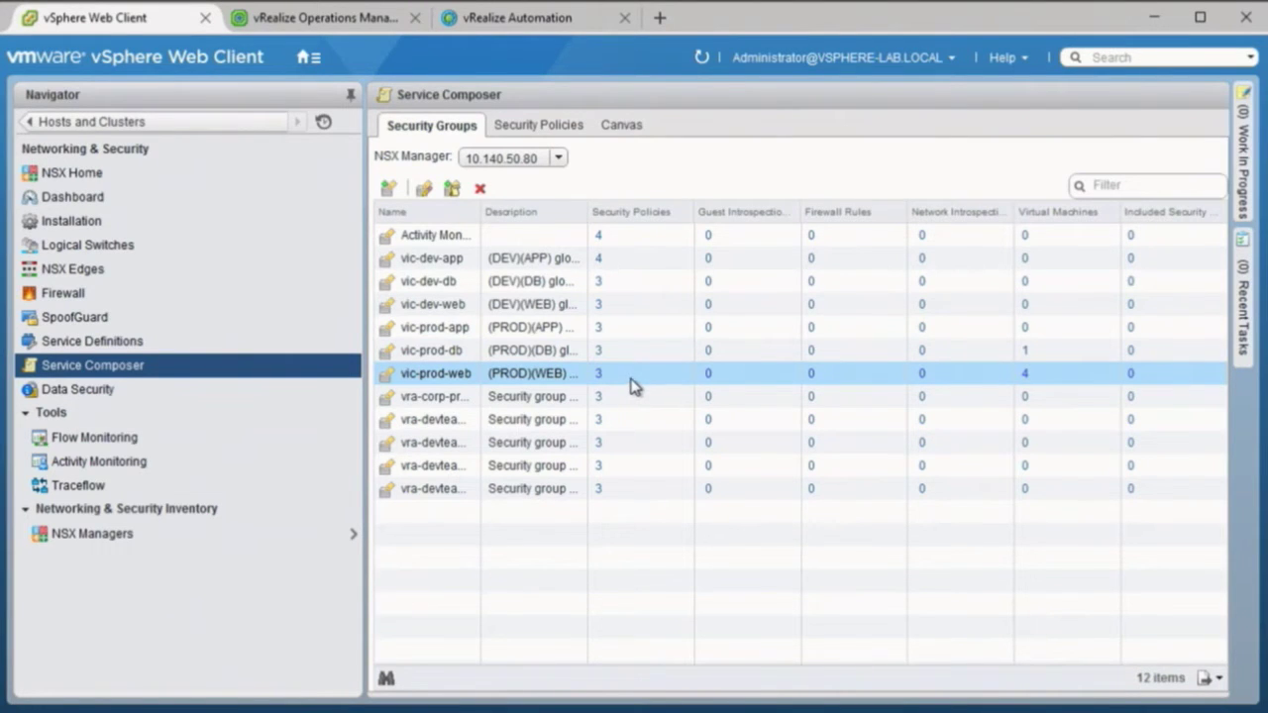
- Switch to vRealize Operations Manager and examine the mongodb-backend container's health alert and its storage write latency metric
{"action": "left_click", "coordinate": [330, 20]}
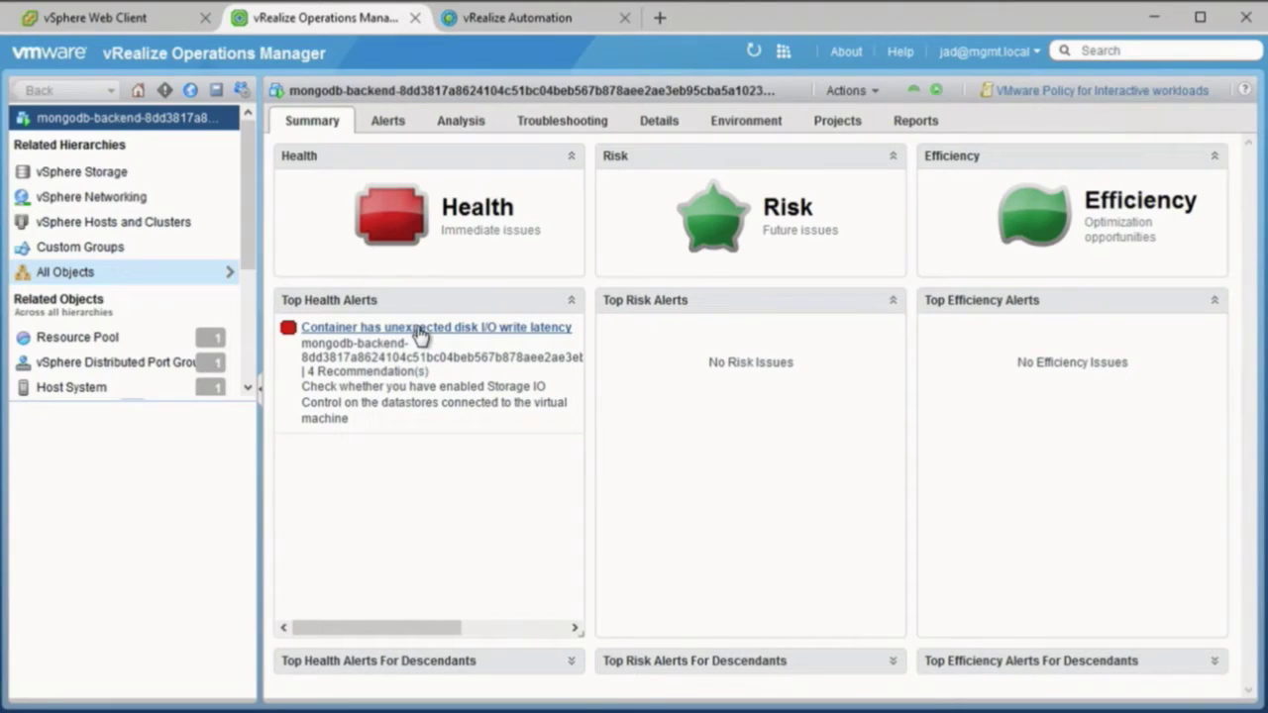
{"action": "left_click", "coordinate": [540, 121]}
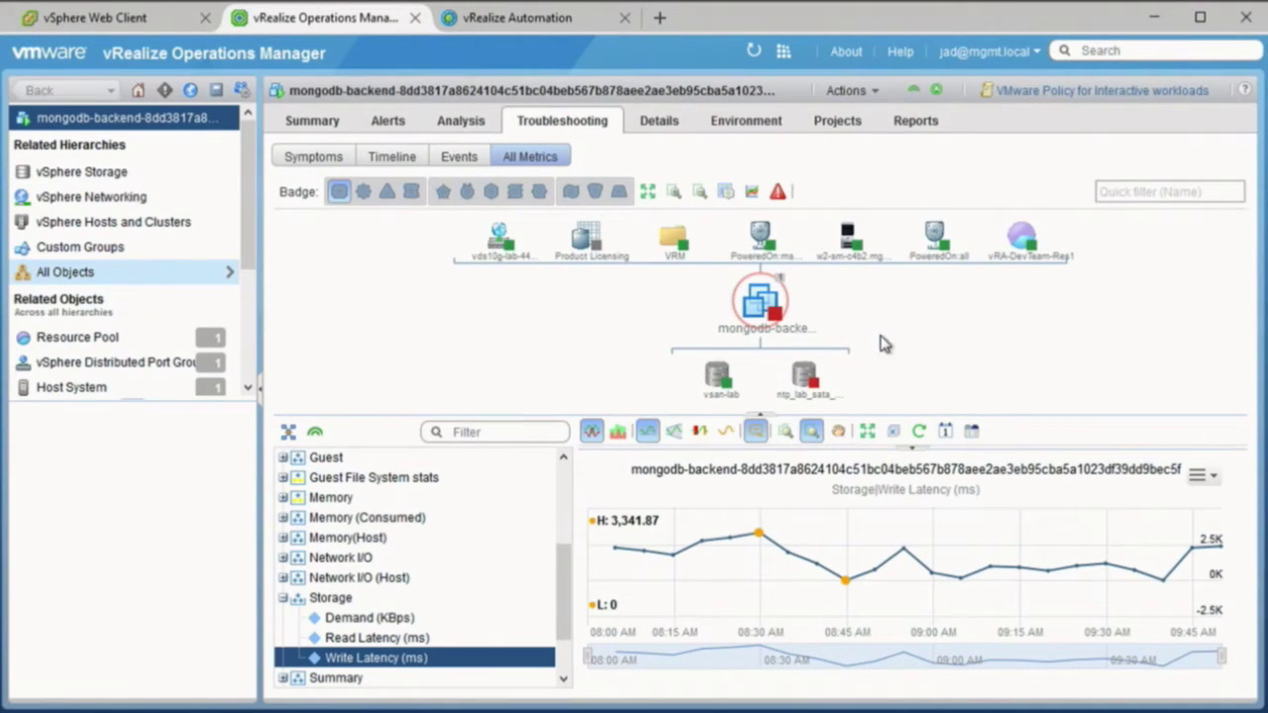
{"action": "mouse_move", "coordinate": [1203, 540]}
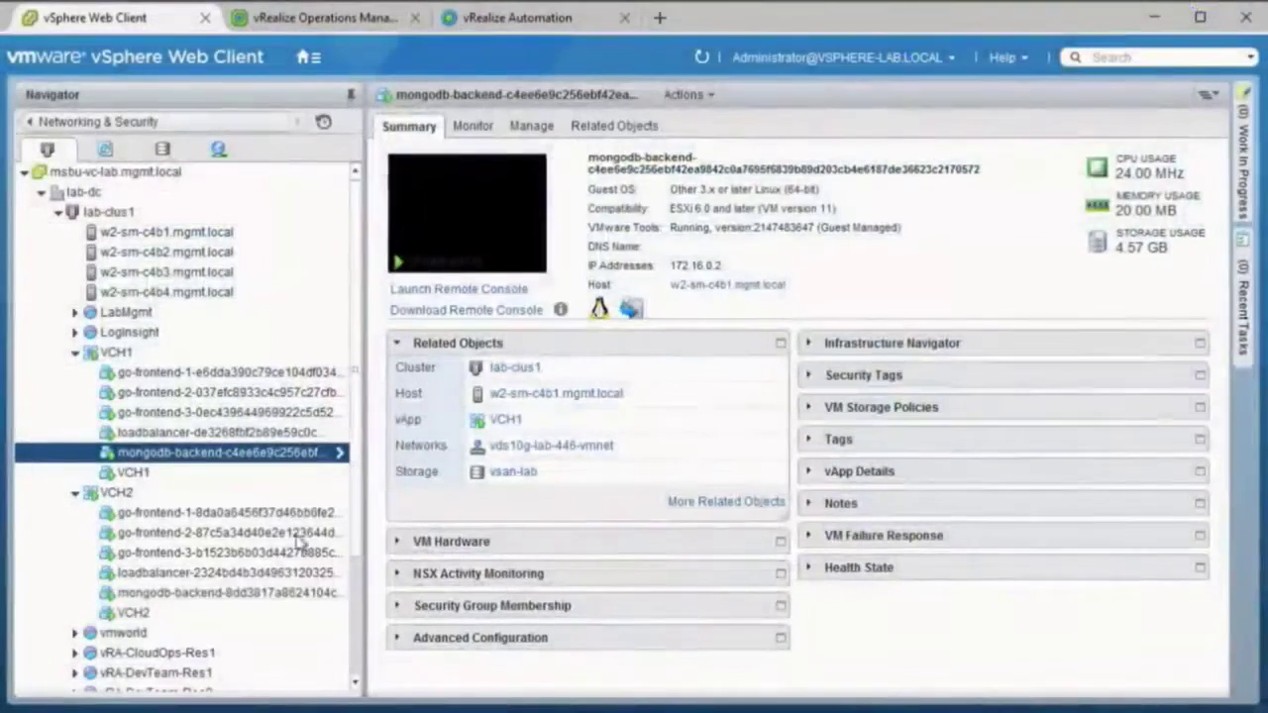
- In vSphere Web Client, set the Hard disk 1 shares of VCH2's mongodb-backend VM to High and save the settings
{"action": "left_click", "coordinate": [297, 593]}
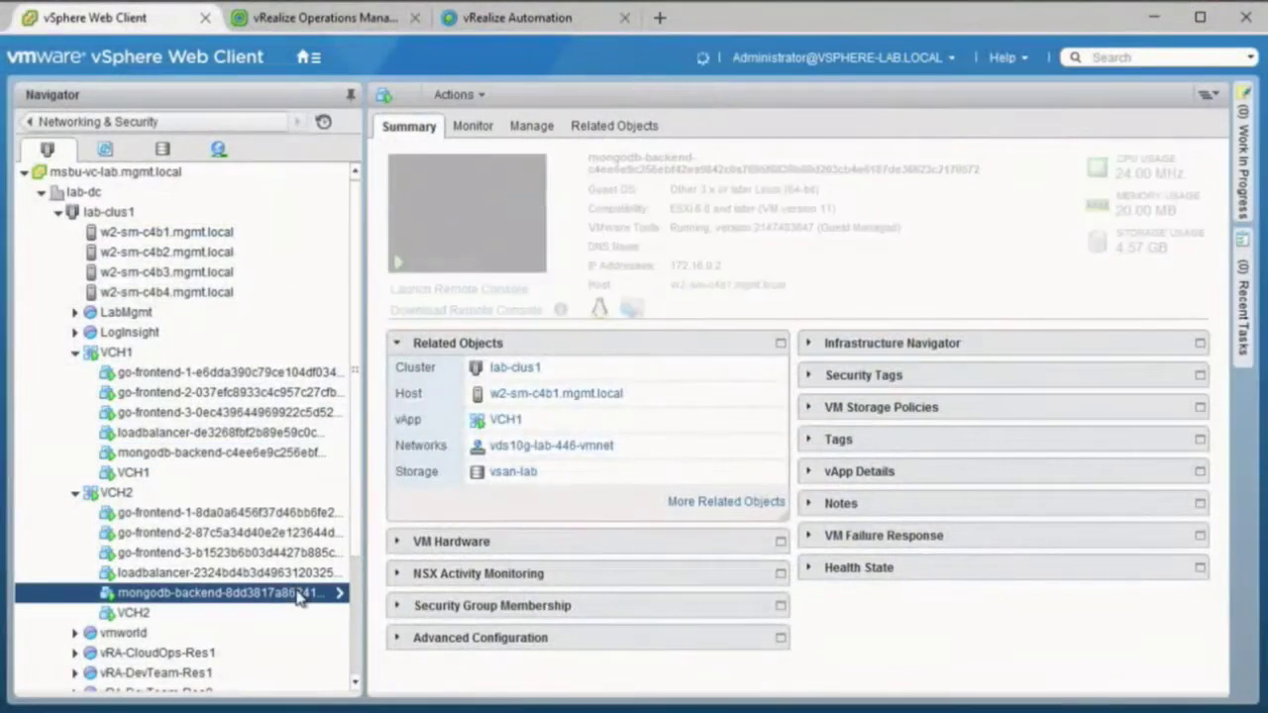
{"action": "left_click", "coordinate": [531, 126]}
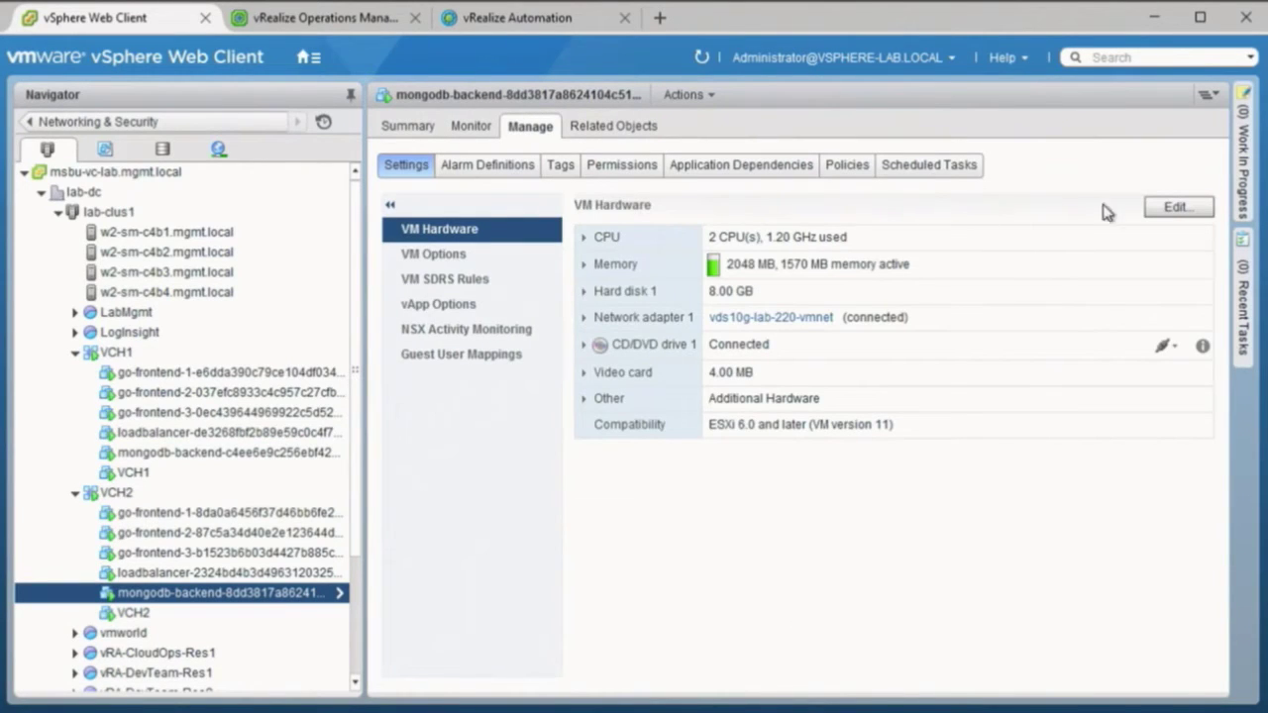
{"action": "left_click", "coordinate": [1152, 208]}
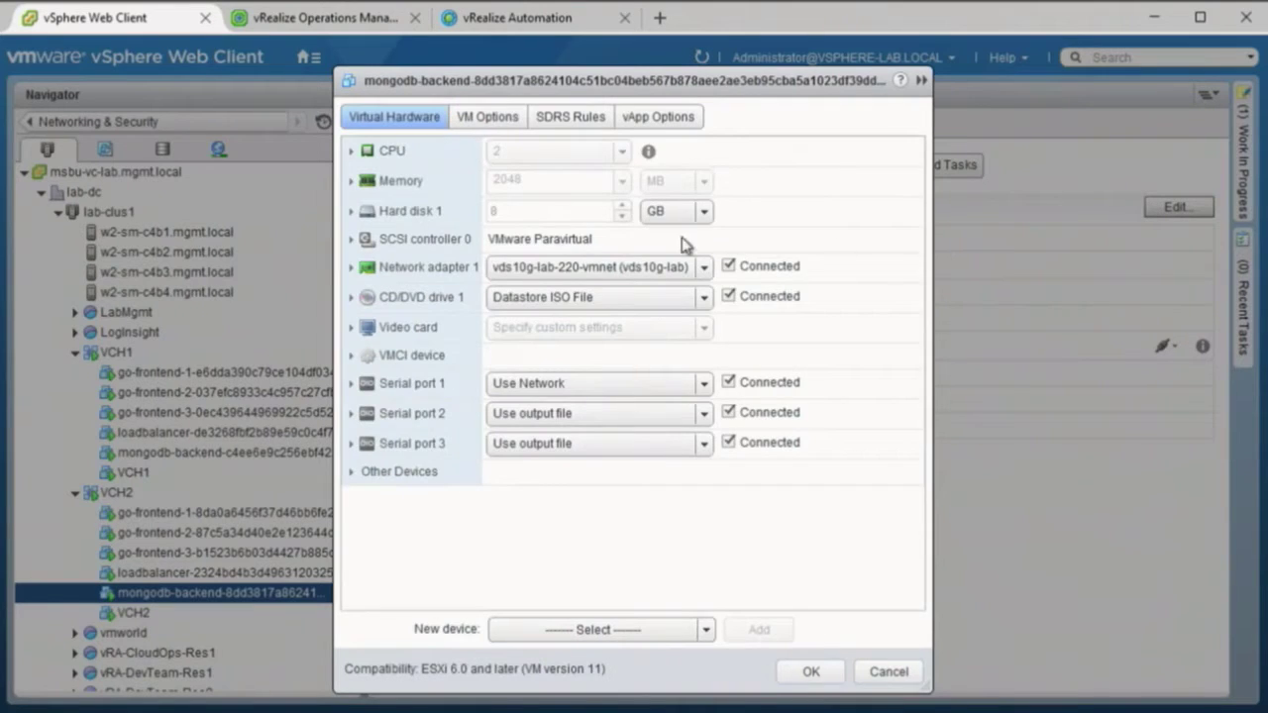
{"action": "left_click", "coordinate": [411, 216]}
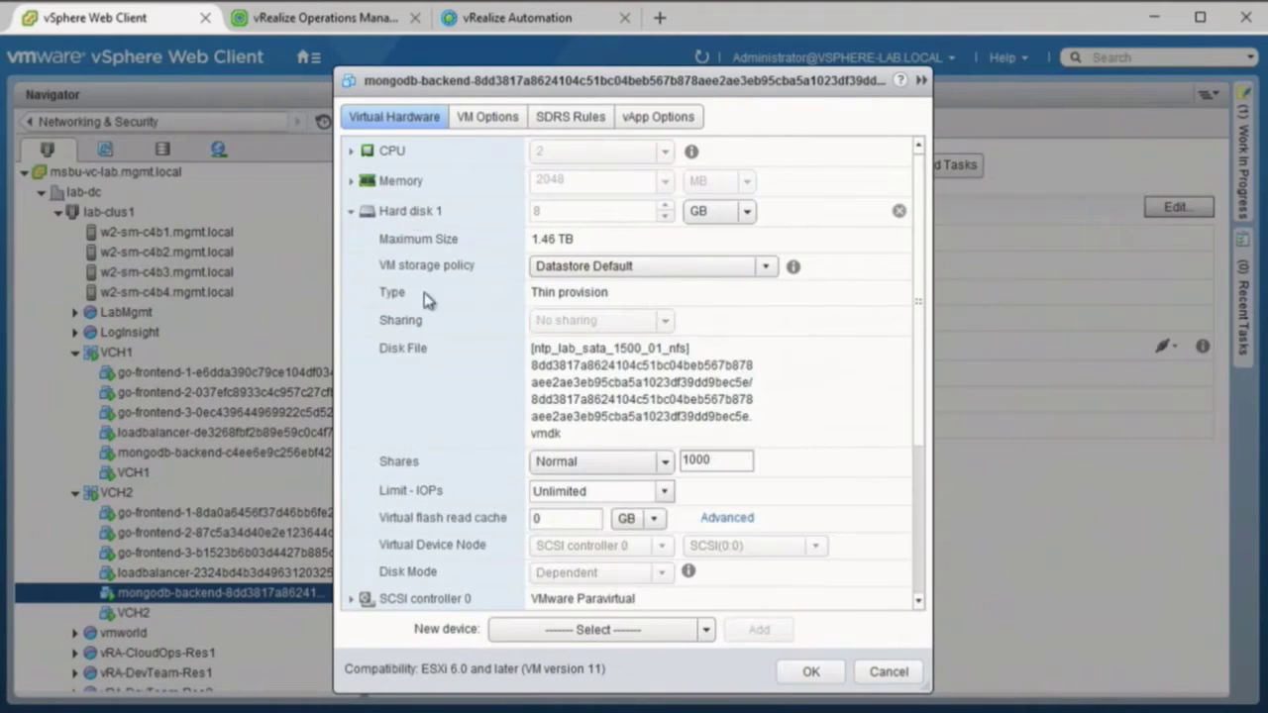
{"action": "left_click", "coordinate": [572, 466]}
{"action": "left_click", "coordinate": [576, 486]}
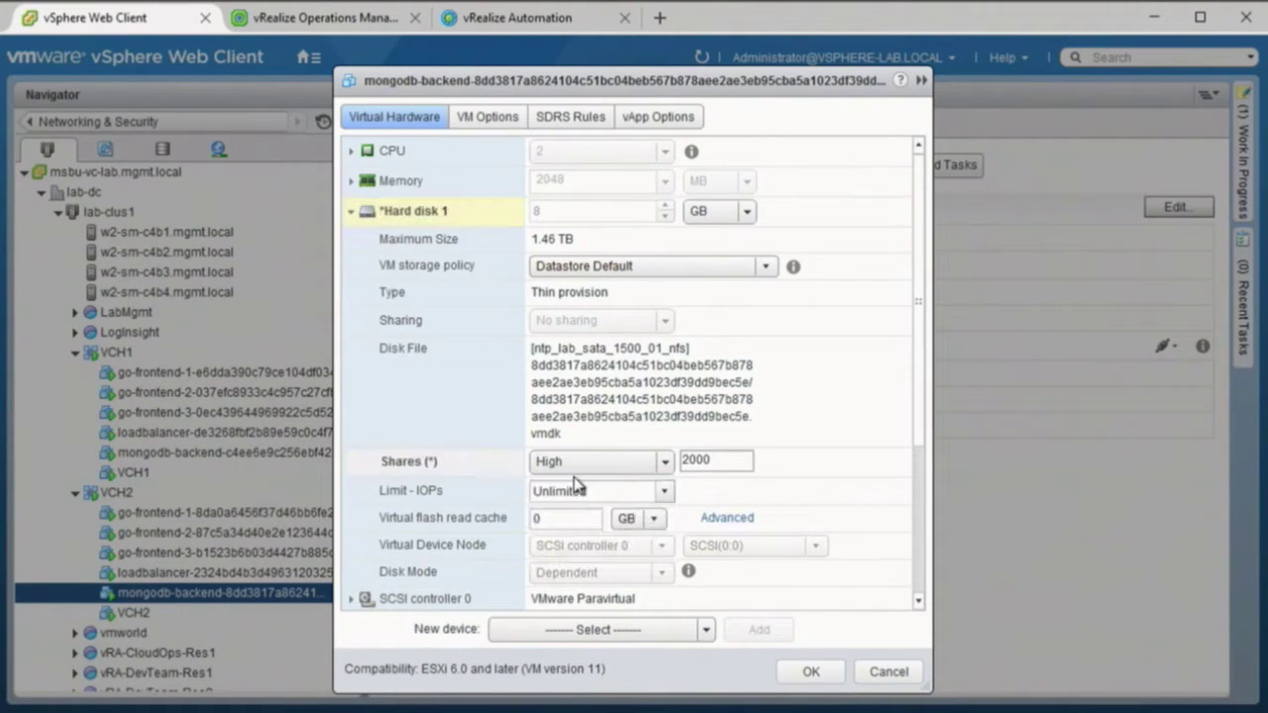
{"action": "left_click", "coordinate": [811, 673]}
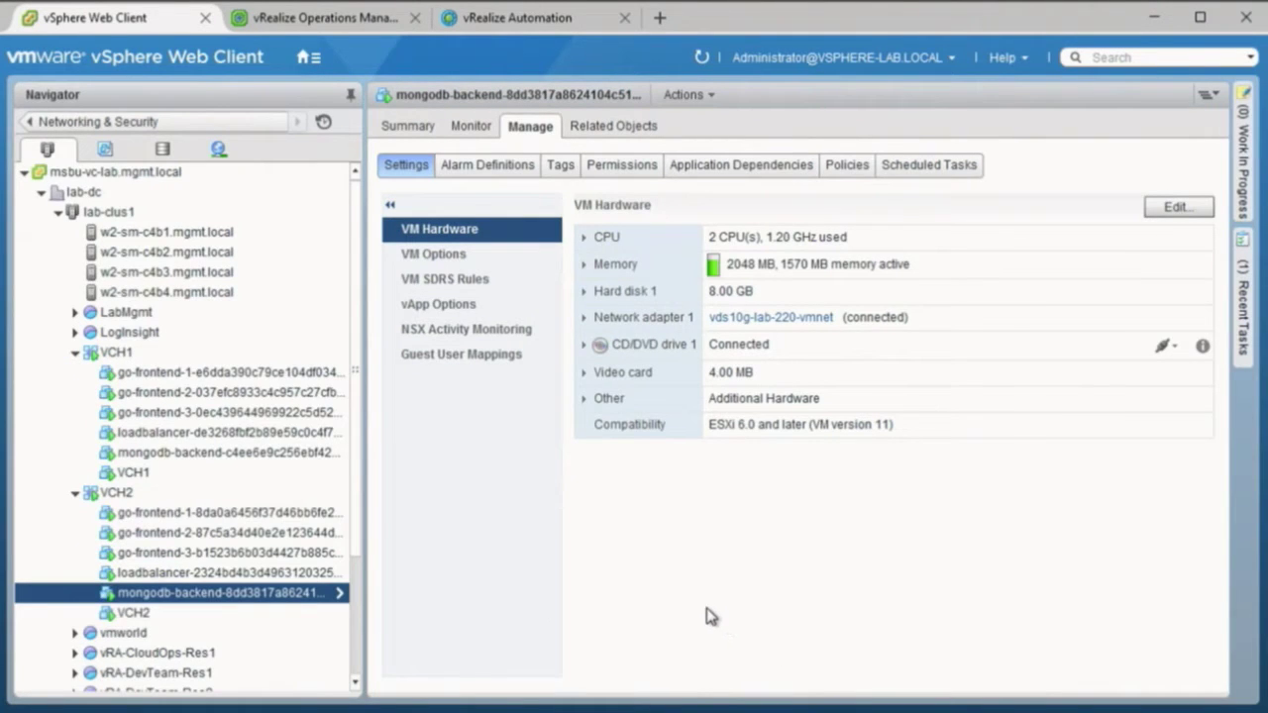
- Switch to vRealize Operations Manager, refresh the mongodb-backend metrics, check the latest write latency, and return to the object's summary
{"action": "left_click", "coordinate": [327, 17]}
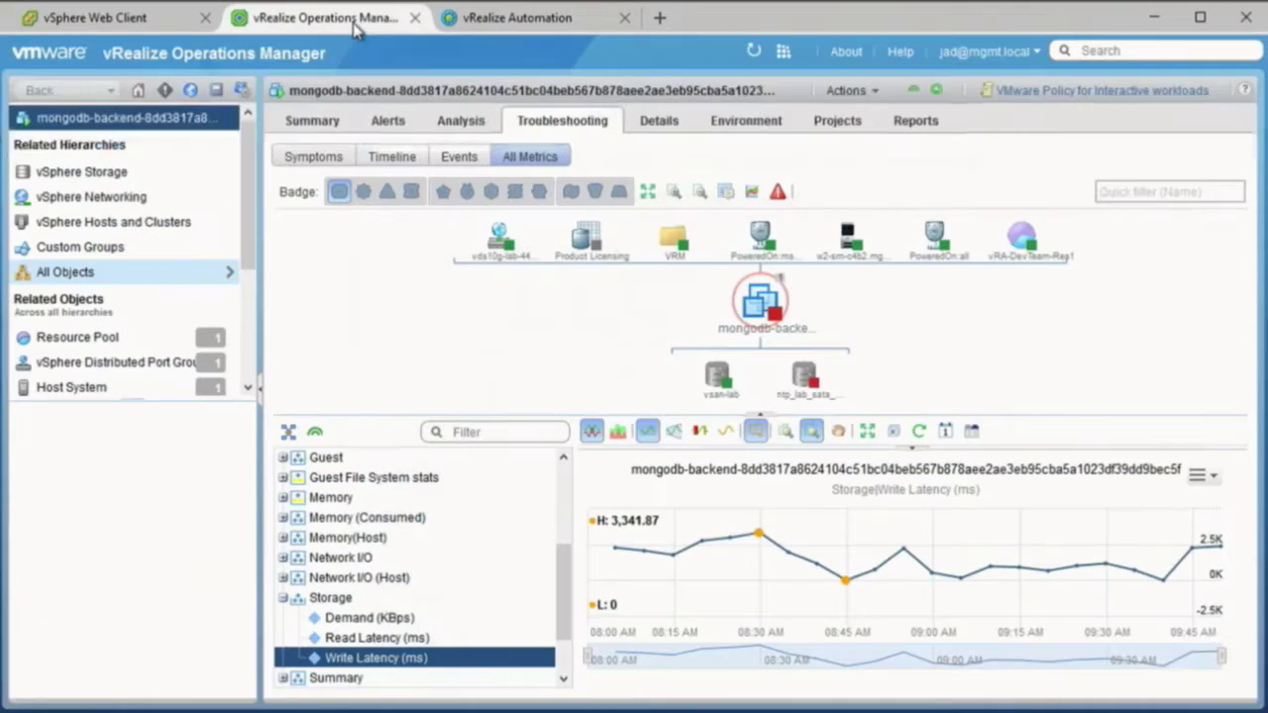
{"action": "left_click", "coordinate": [751, 51]}
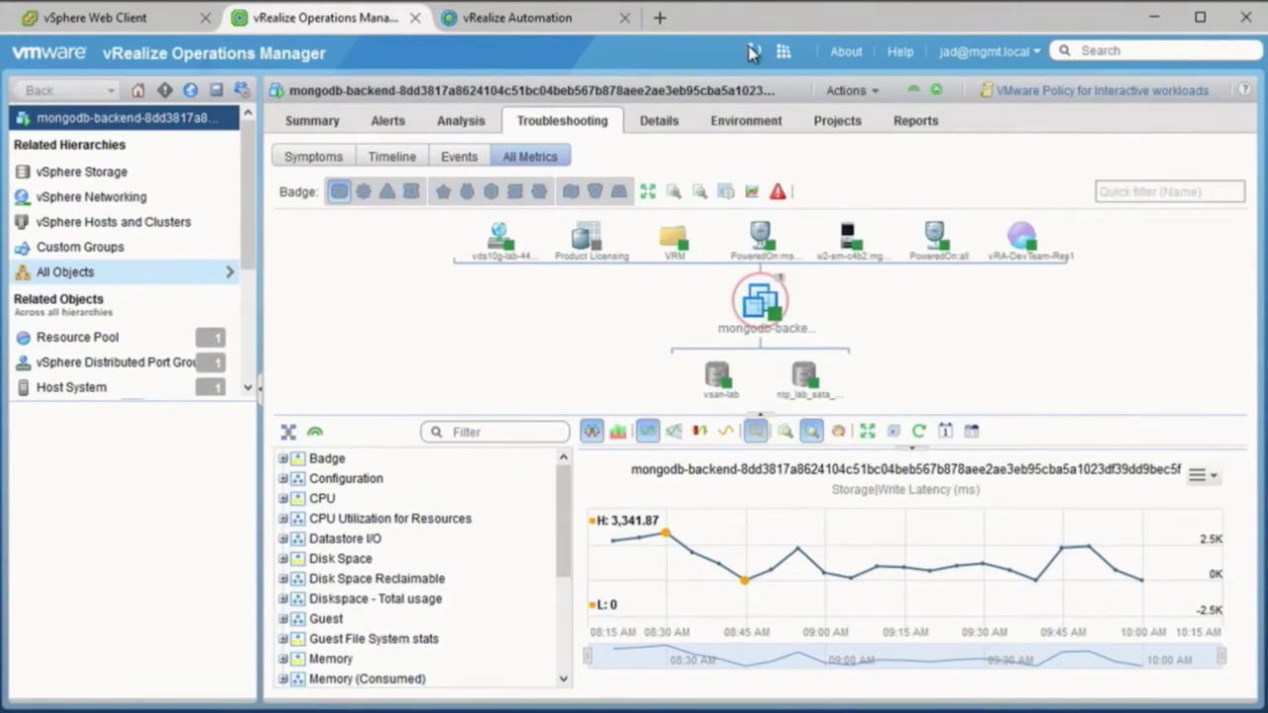
{"action": "mouse_move", "coordinate": [1143, 576]}
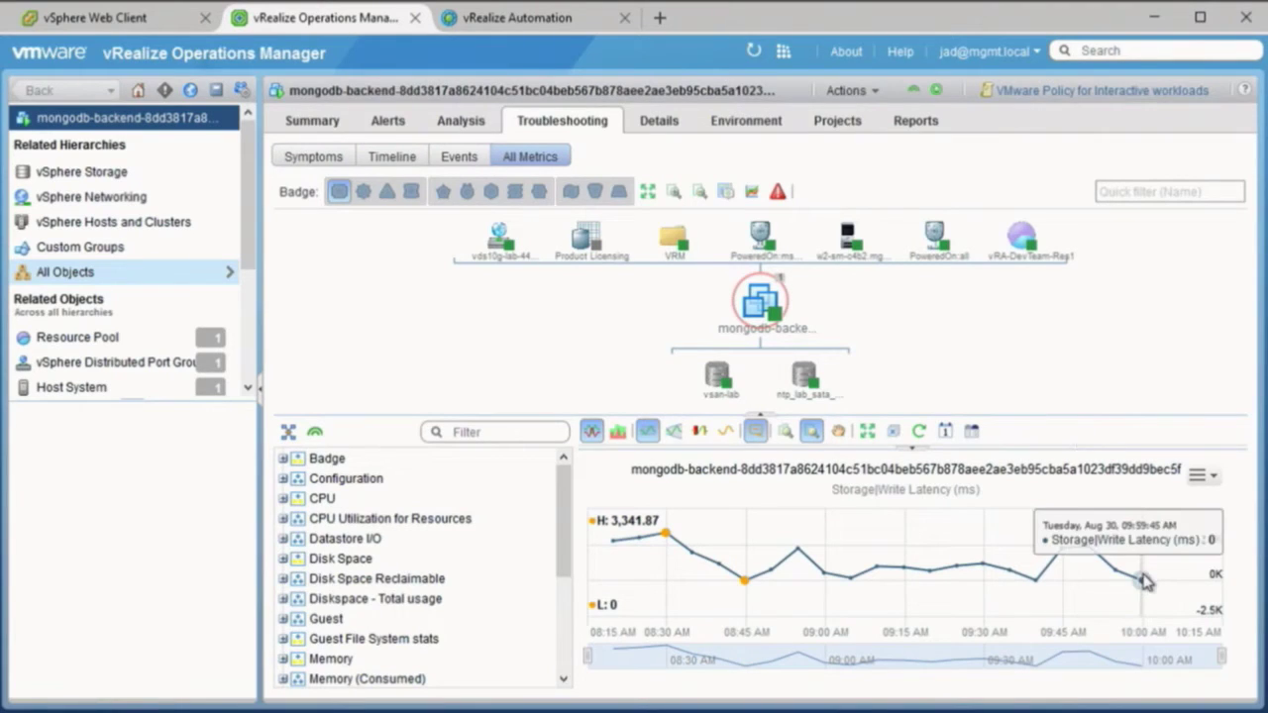
{"action": "left_click", "coordinate": [334, 121]}
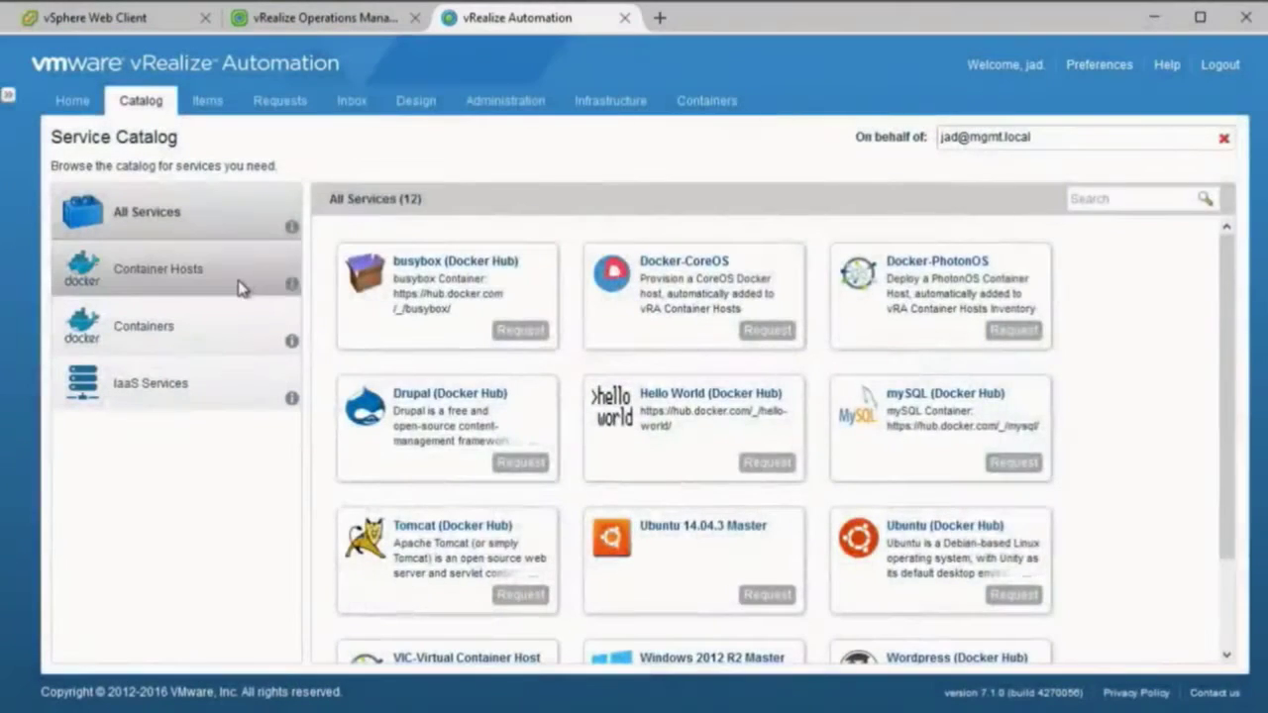
- Examine the Container Hosts catalog items, the design blueprints and the (Dev) Container Hosts approval policy
{"action": "left_click", "coordinate": [240, 287]}
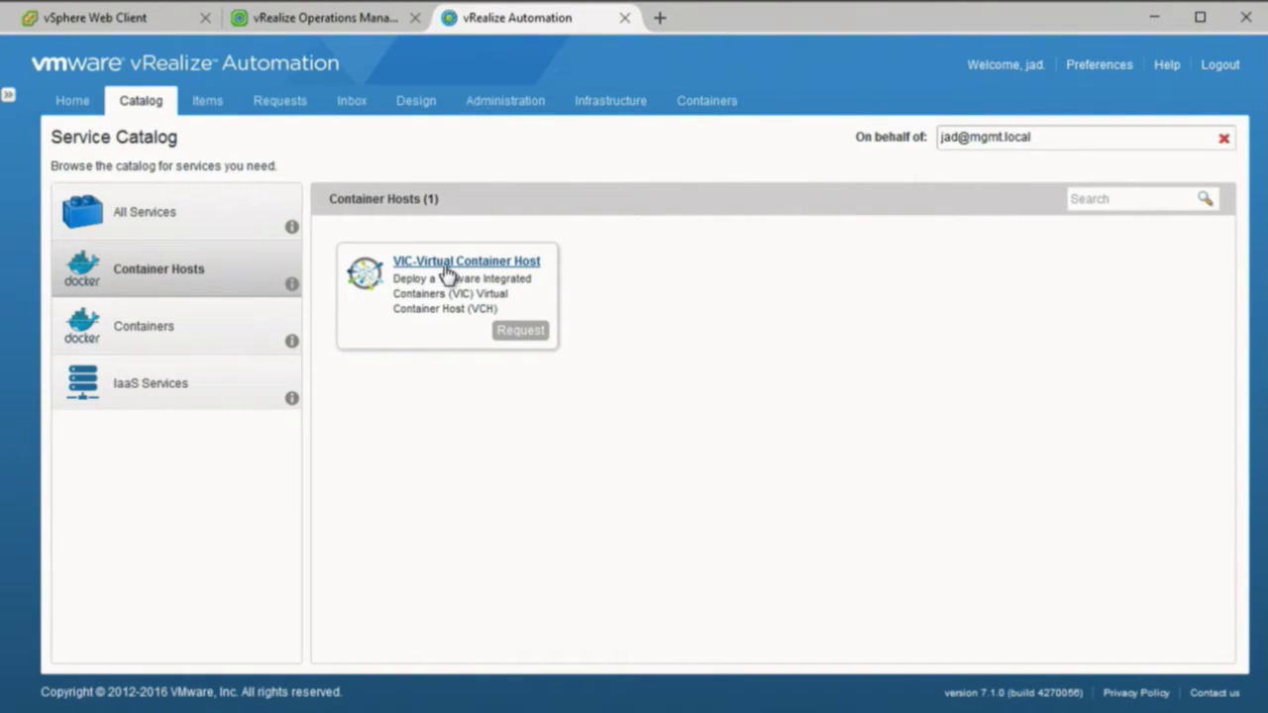
{"action": "left_click", "coordinate": [427, 107]}
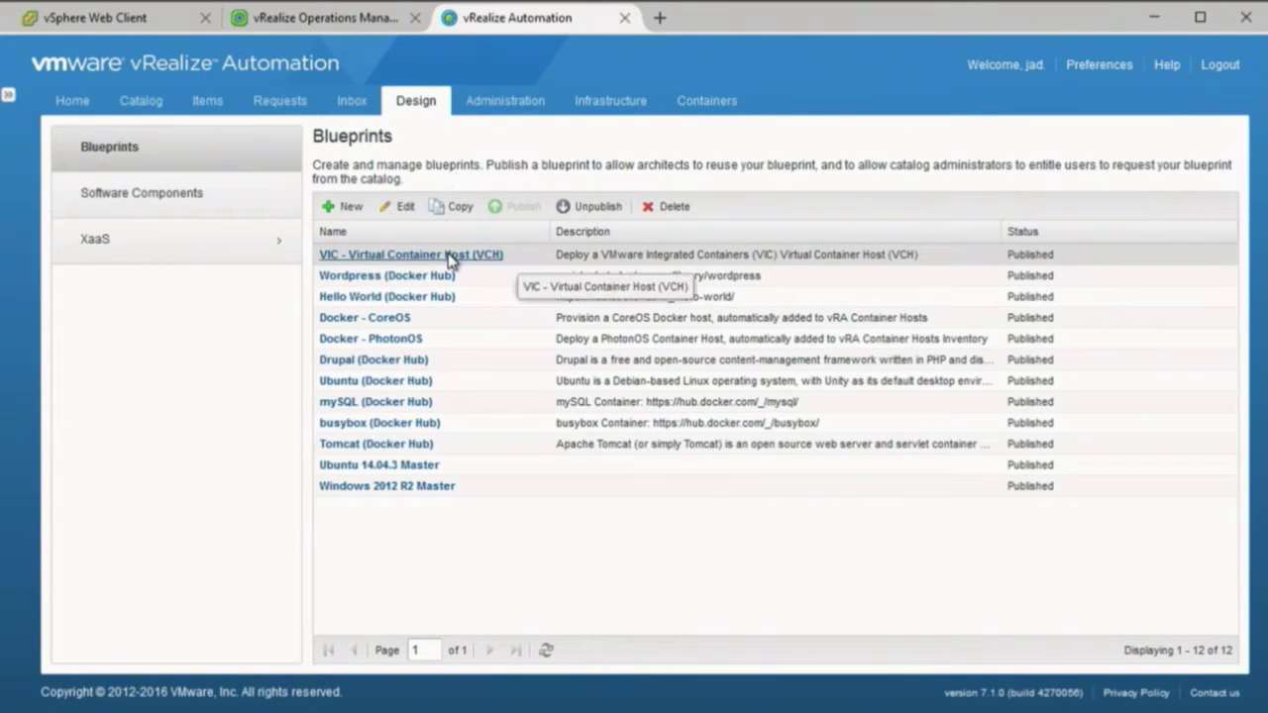
{"action": "left_click", "coordinate": [502, 105]}
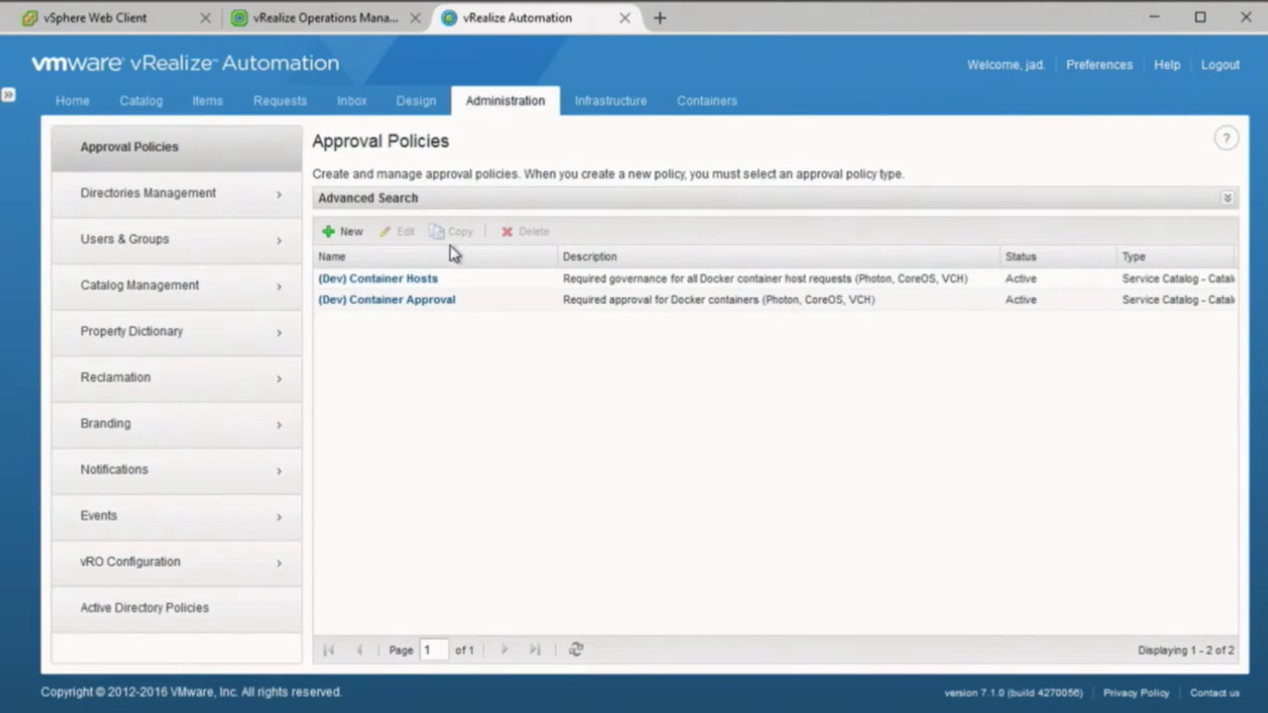
{"action": "left_click", "coordinate": [431, 282]}
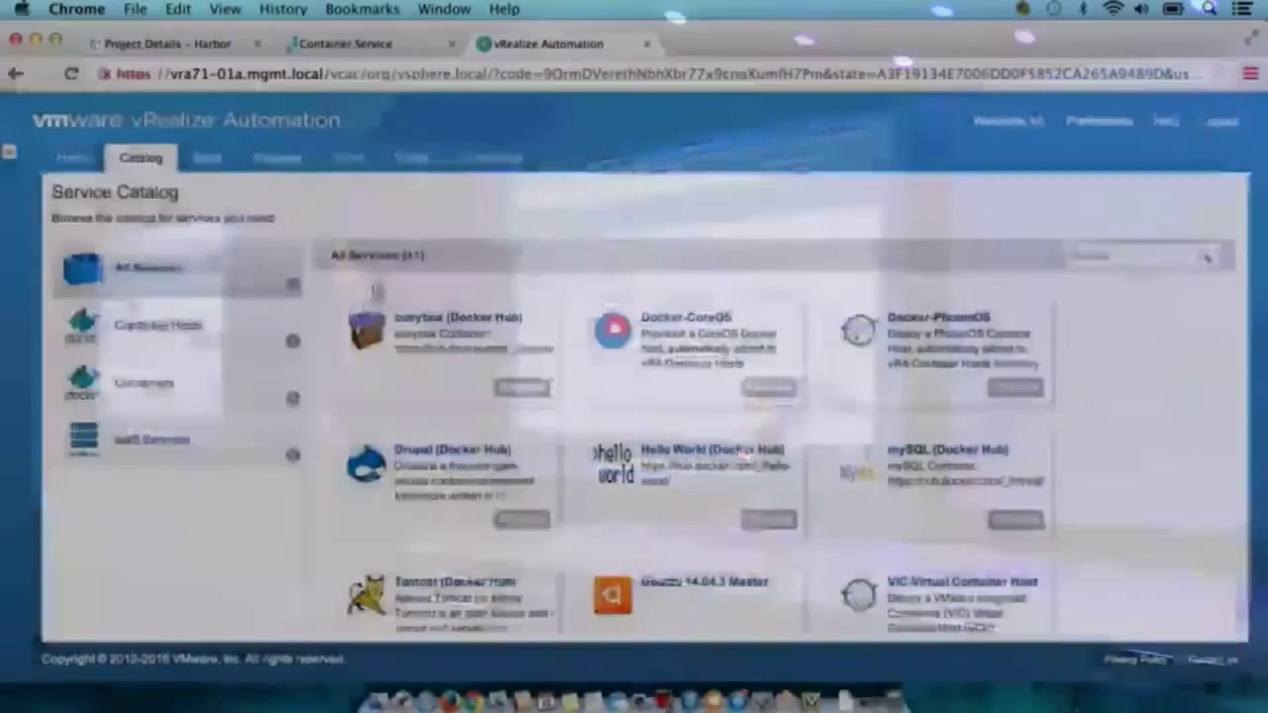
- Request the VIC-Virtual Container Host from the Container Hosts service, review the vic-vch machine's general settings, and submit the request
{"action": "left_click", "coordinate": [247, 320]}
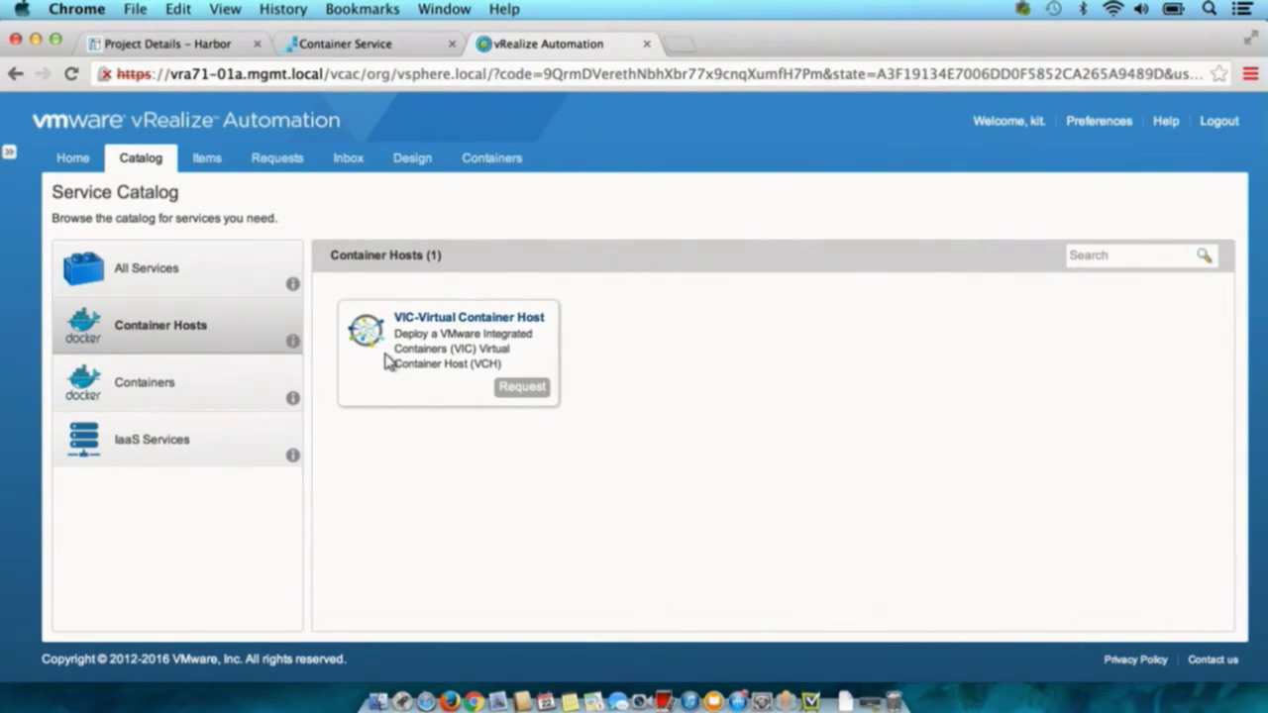
{"action": "left_click", "coordinate": [525, 392]}
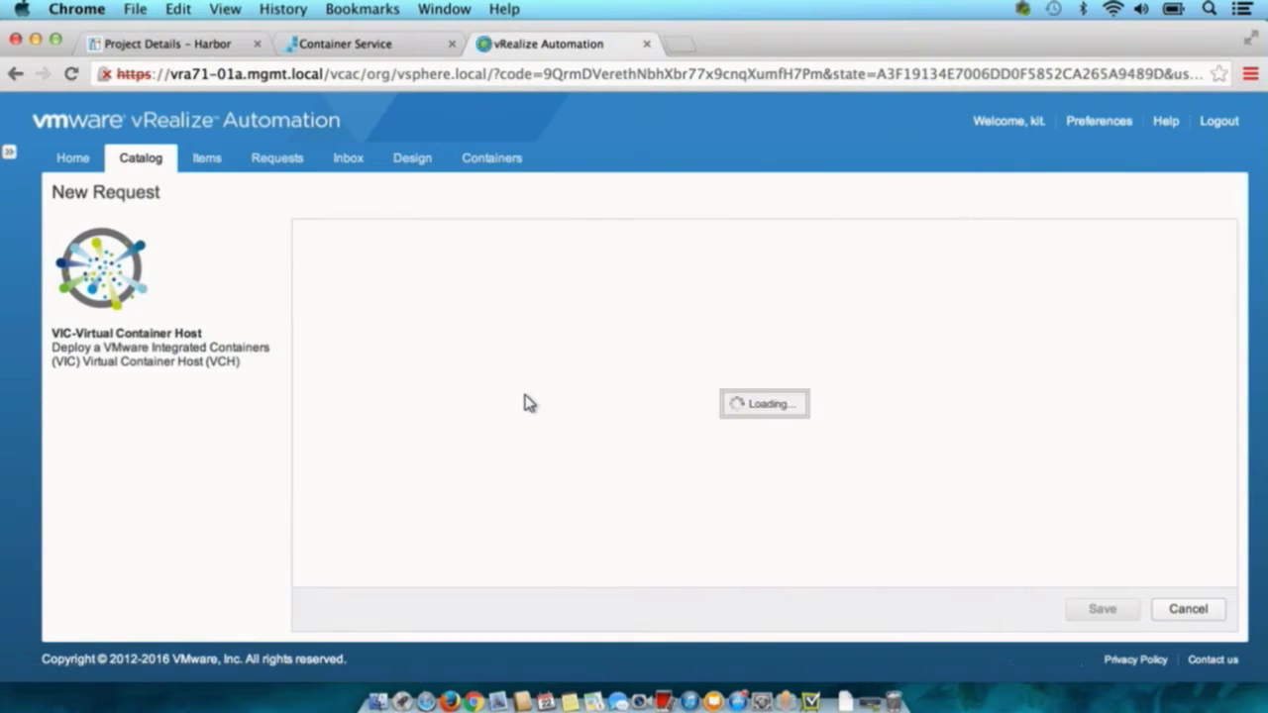
{"action": "left_click", "coordinate": [419, 272]}
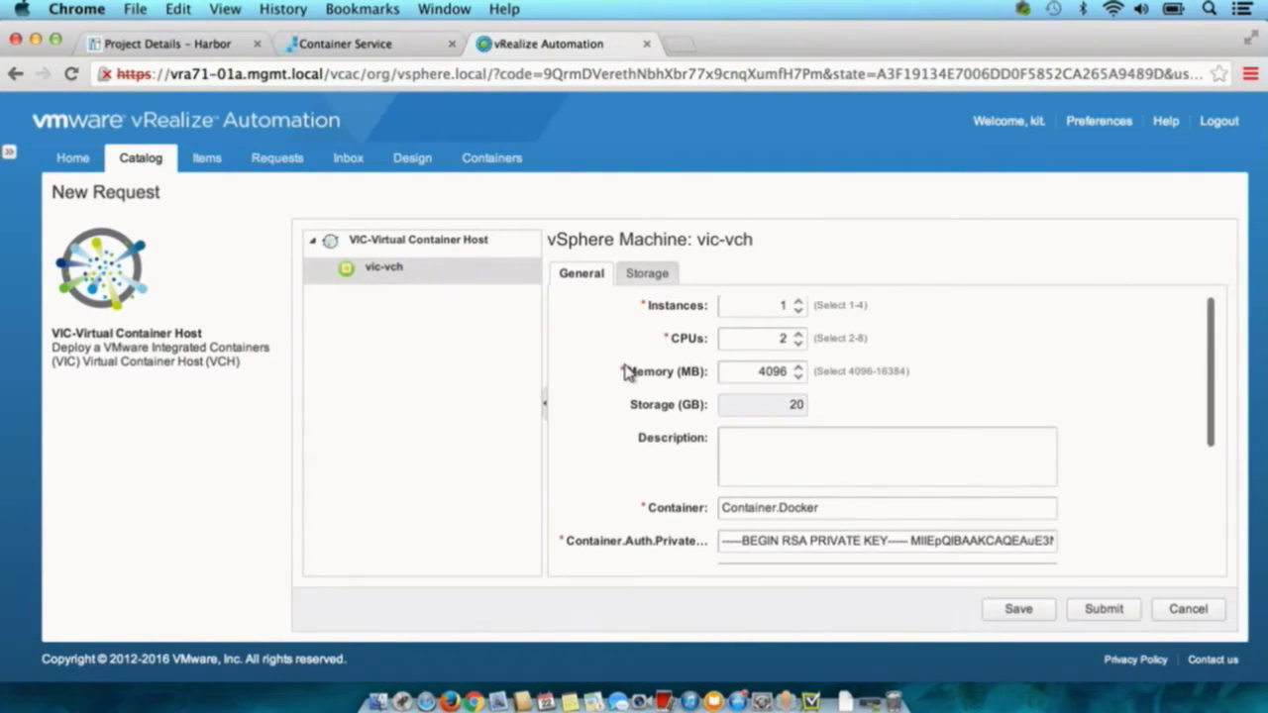
{"action": "scroll", "coordinate": [626, 372], "scroll_direction": "down", "scroll_amount": 5}
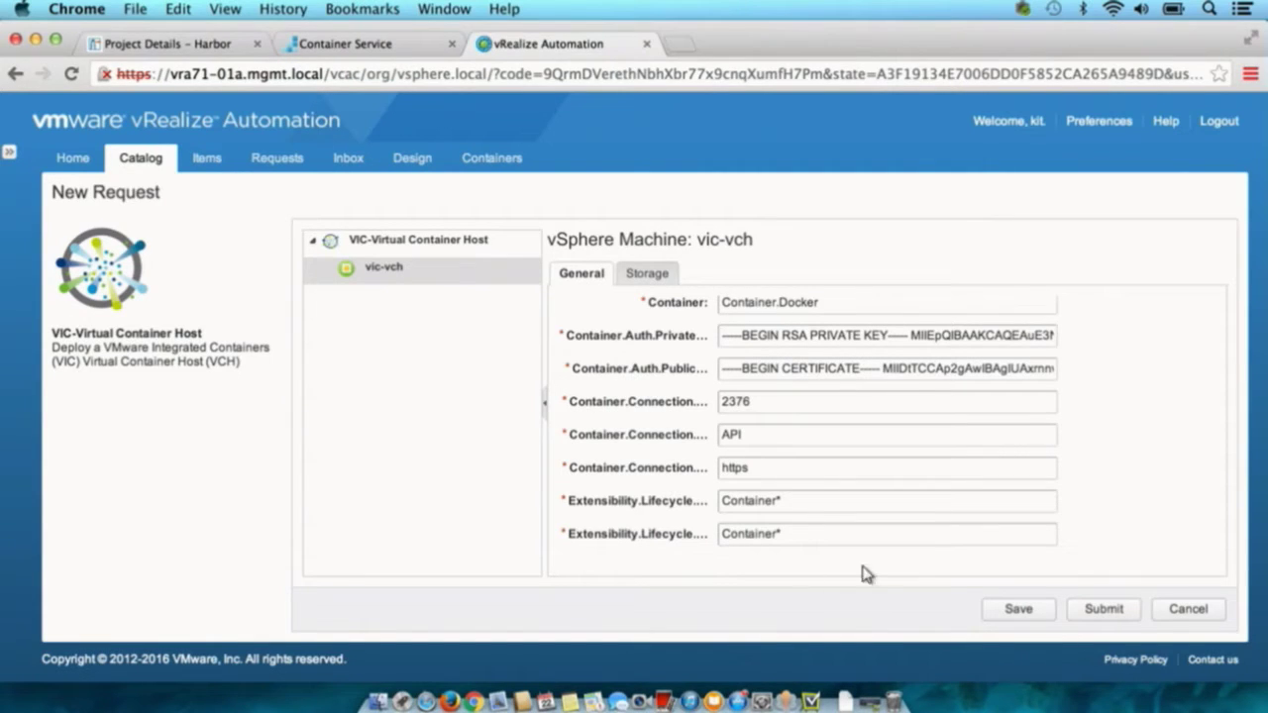
{"action": "left_click", "coordinate": [1104, 609]}
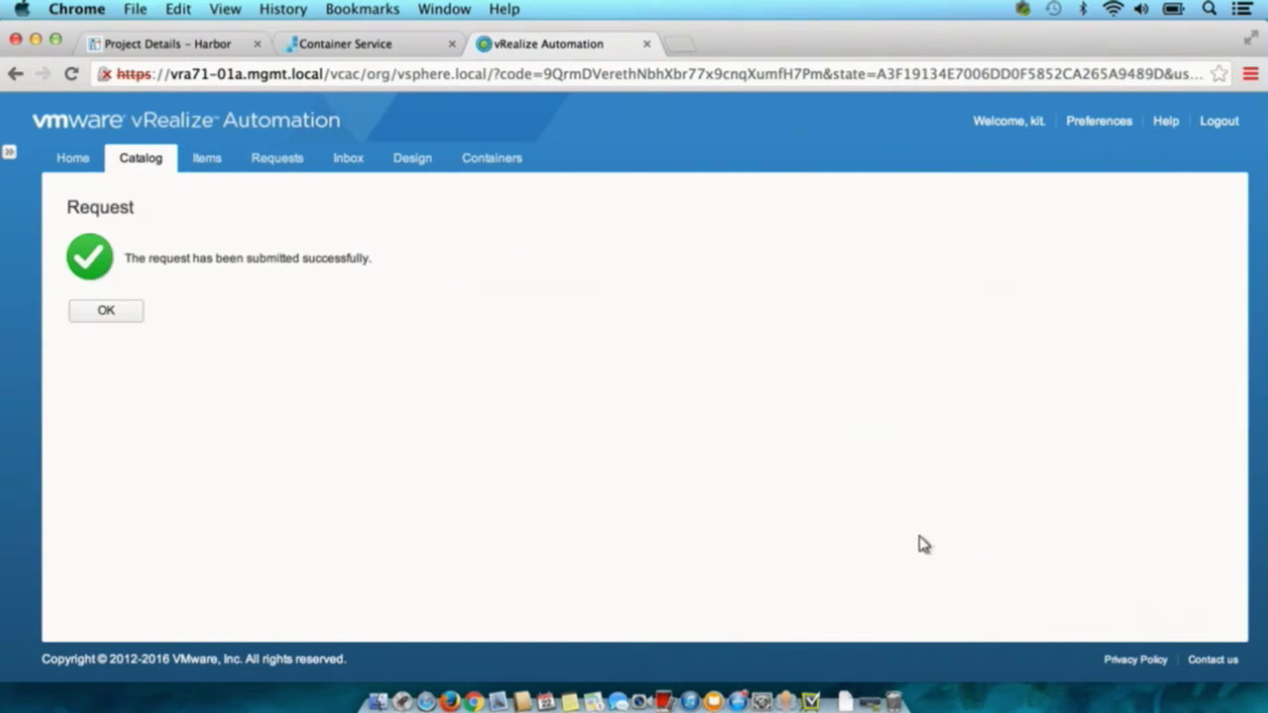